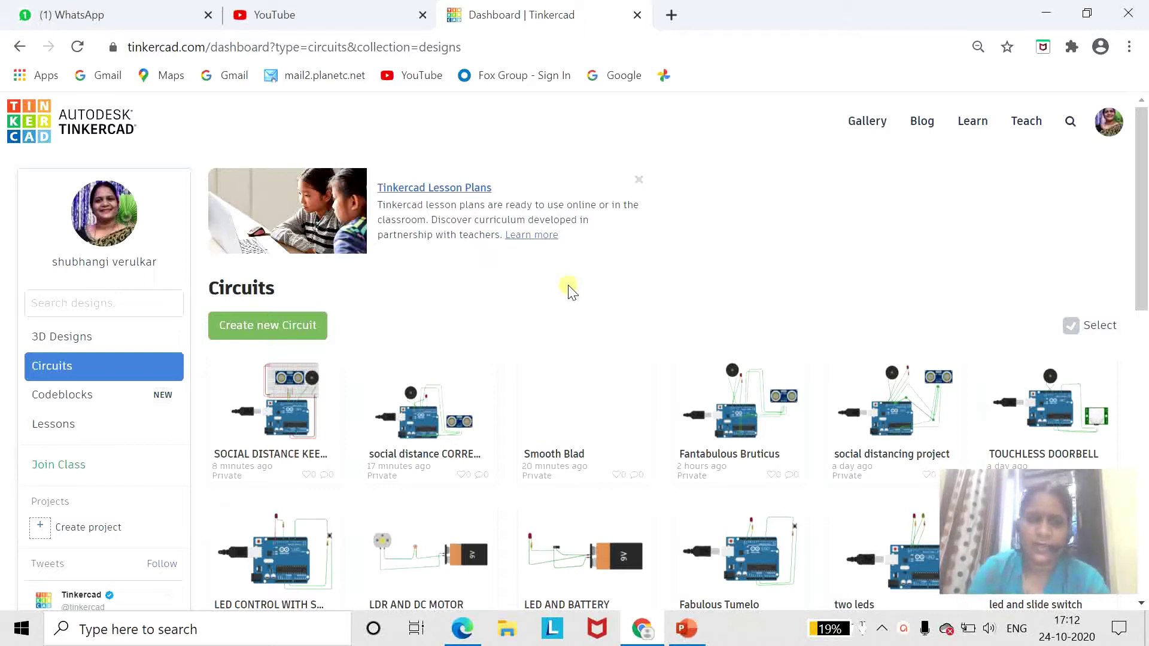
Step: Create a new blank circuit design, which opens as 'Fantastic Curcan' with an empty workplane
click(73, 366)
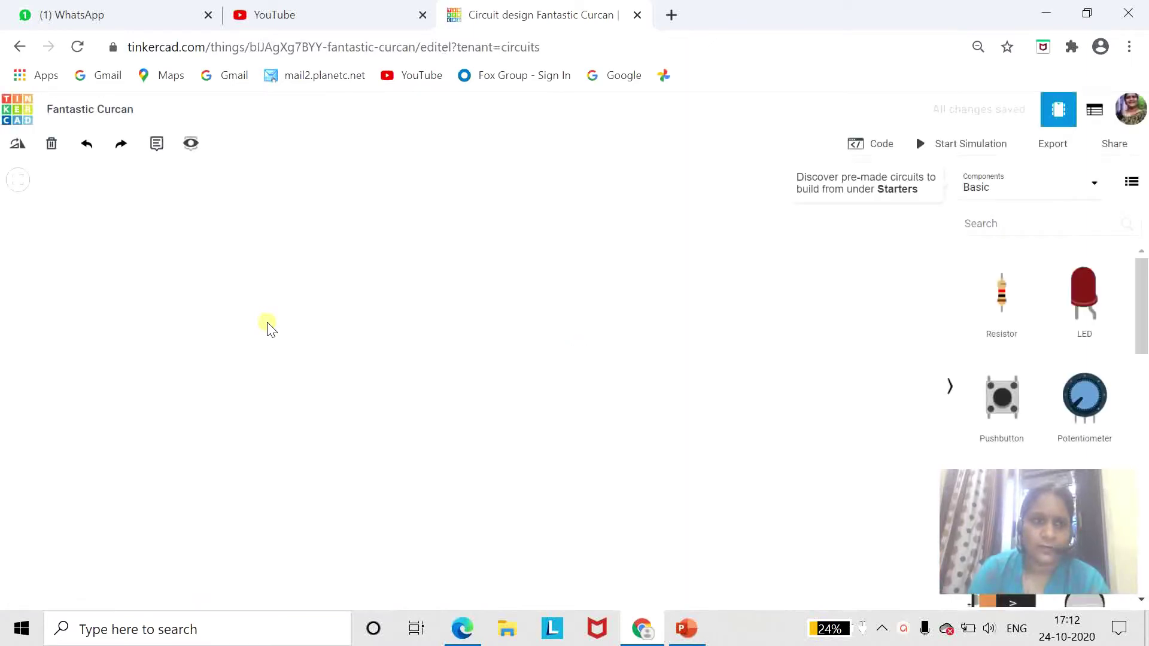
Step: Rename the design to 'SOCIAL DISTANCE KEEPER' and filter the components list by 'ARDU'
click(114, 110)
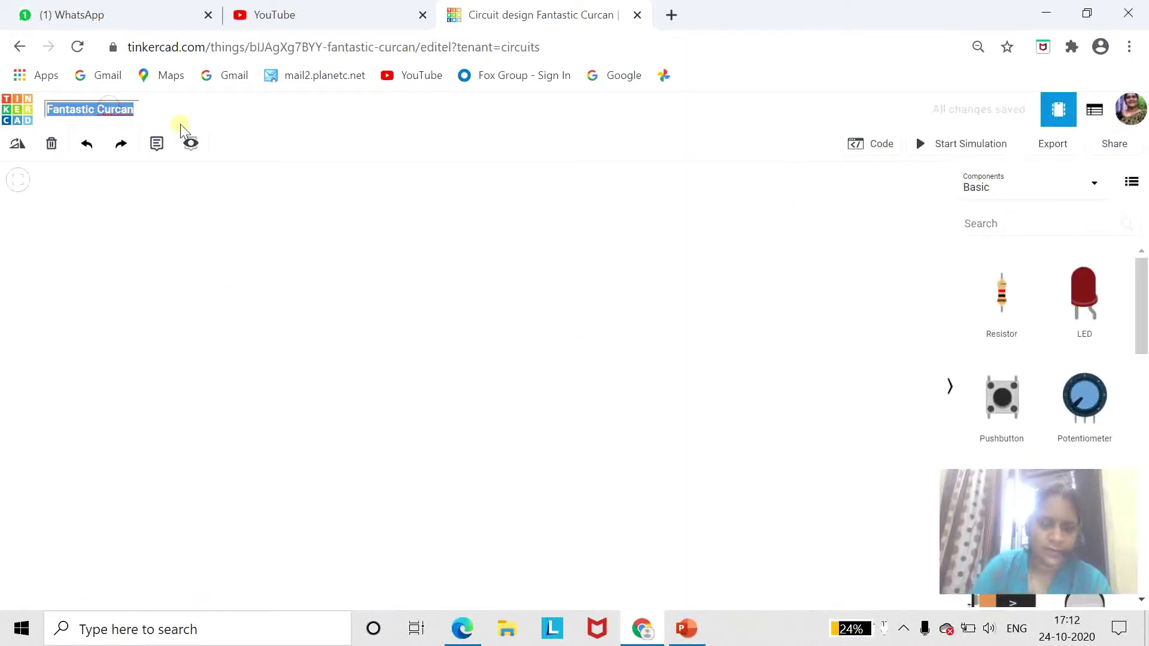
text(SOC)
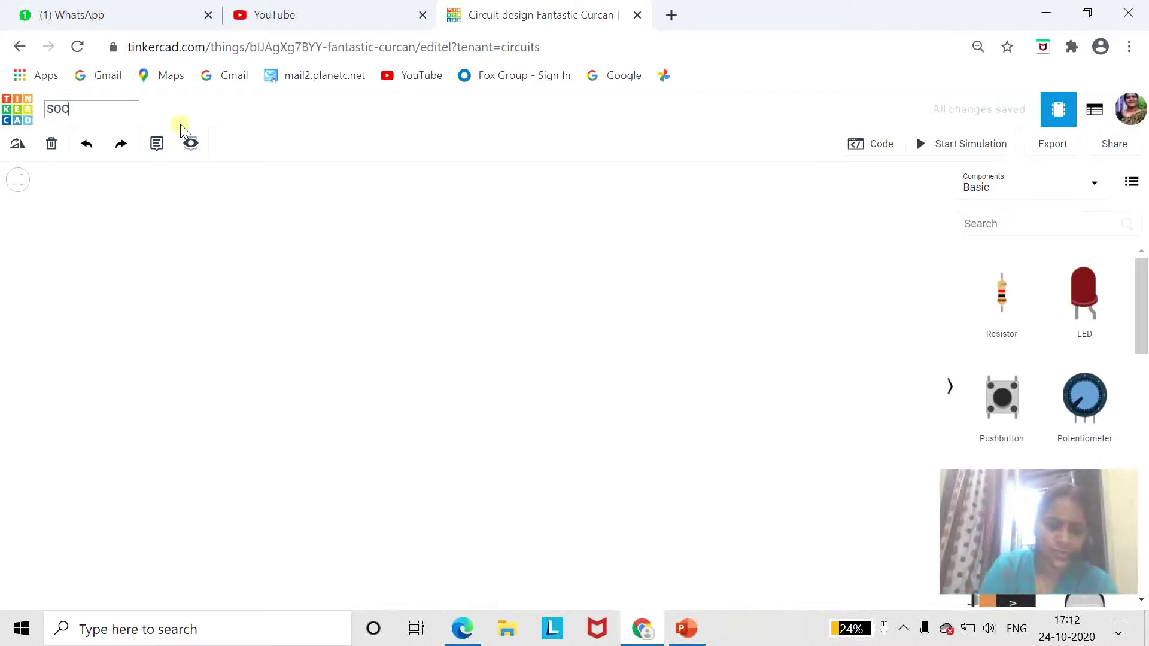
text(IAL DIST)
text(AN)
key(BackSpace)
text(NCE)
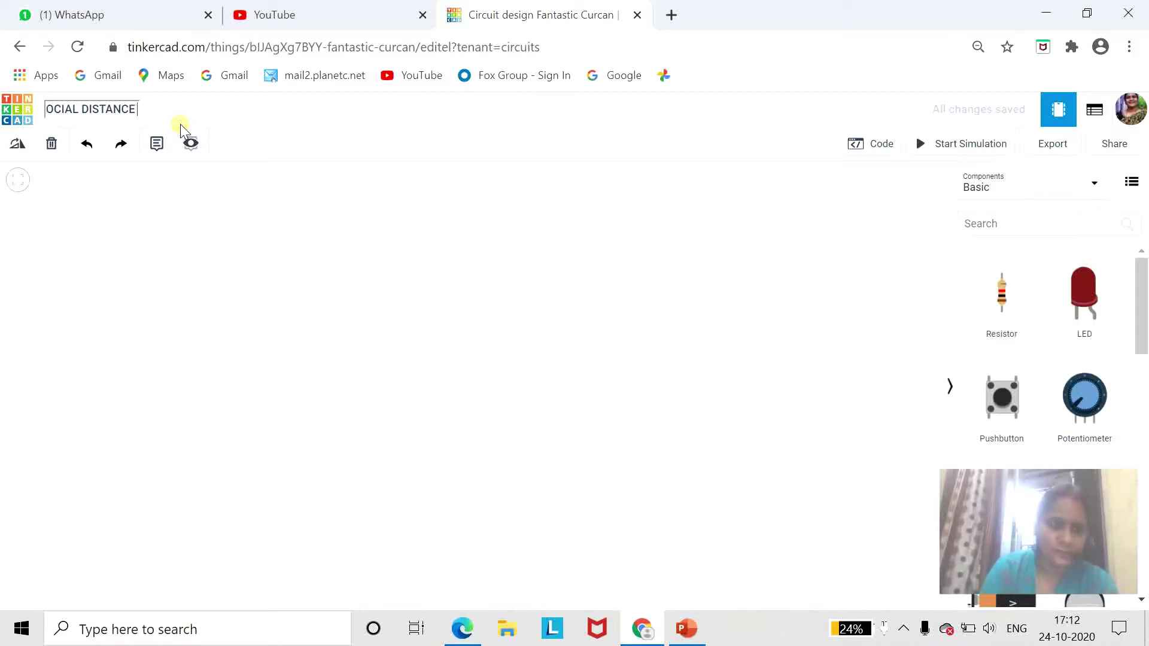
text( KEEPER)
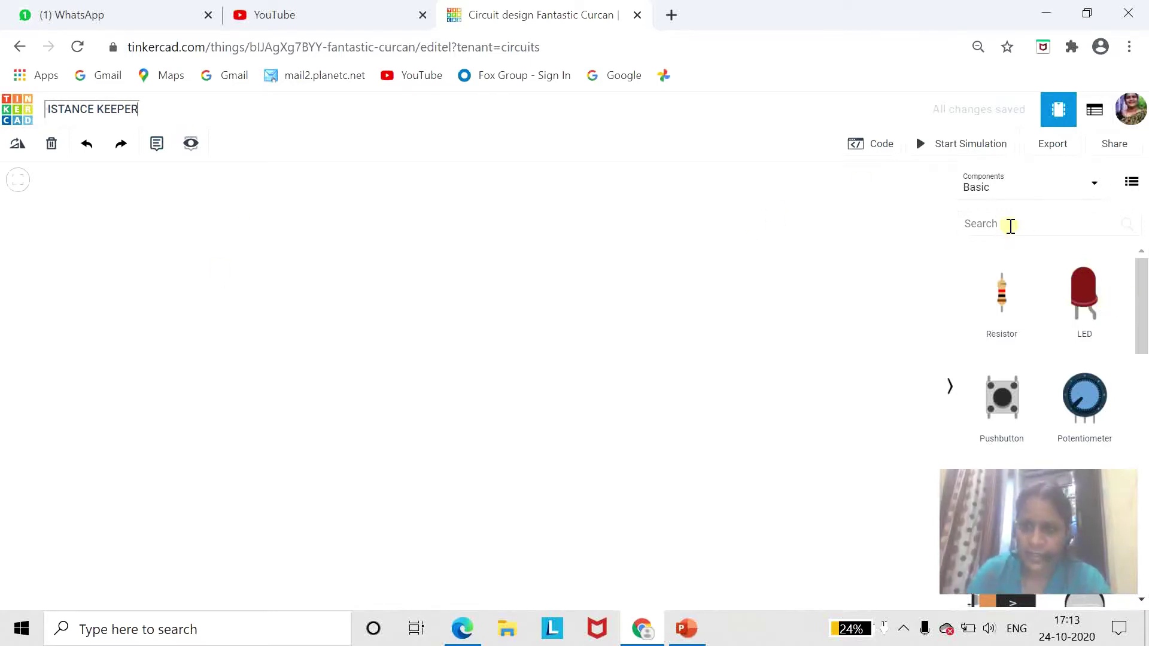
click(1010, 226)
text(ARDU)
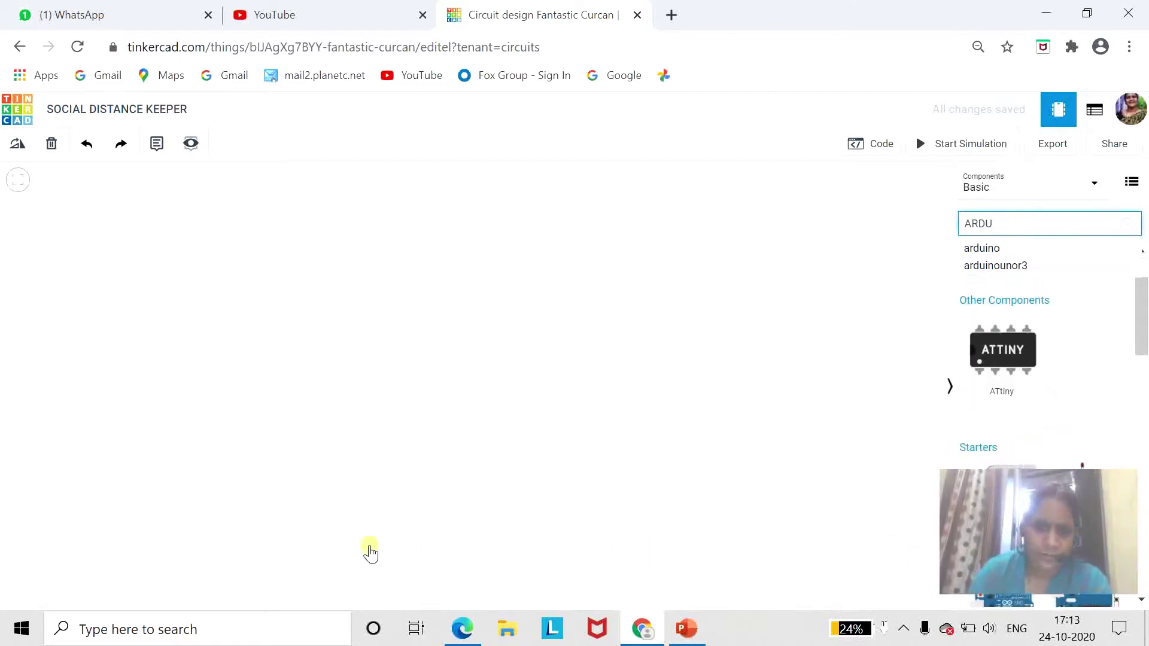
Step: Paste the prepared Arduino Uno and breadboard, with power rails wired, into view on the workplane
key(ctrl+z)
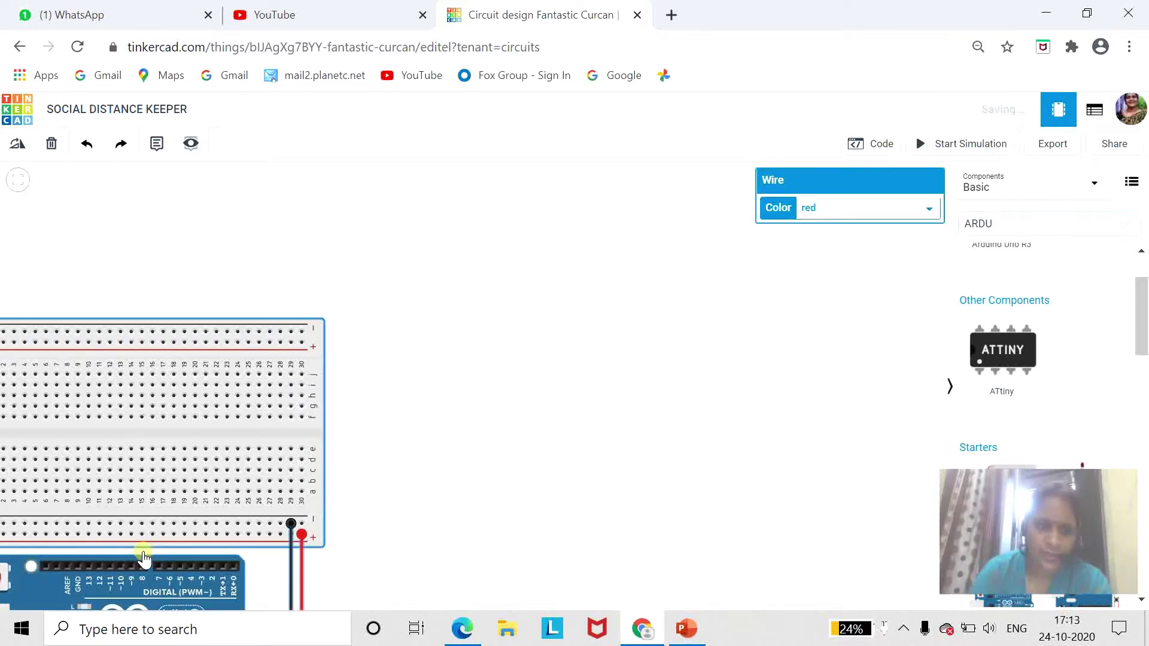
drag(336, 466, 302, 402)
click(361, 289)
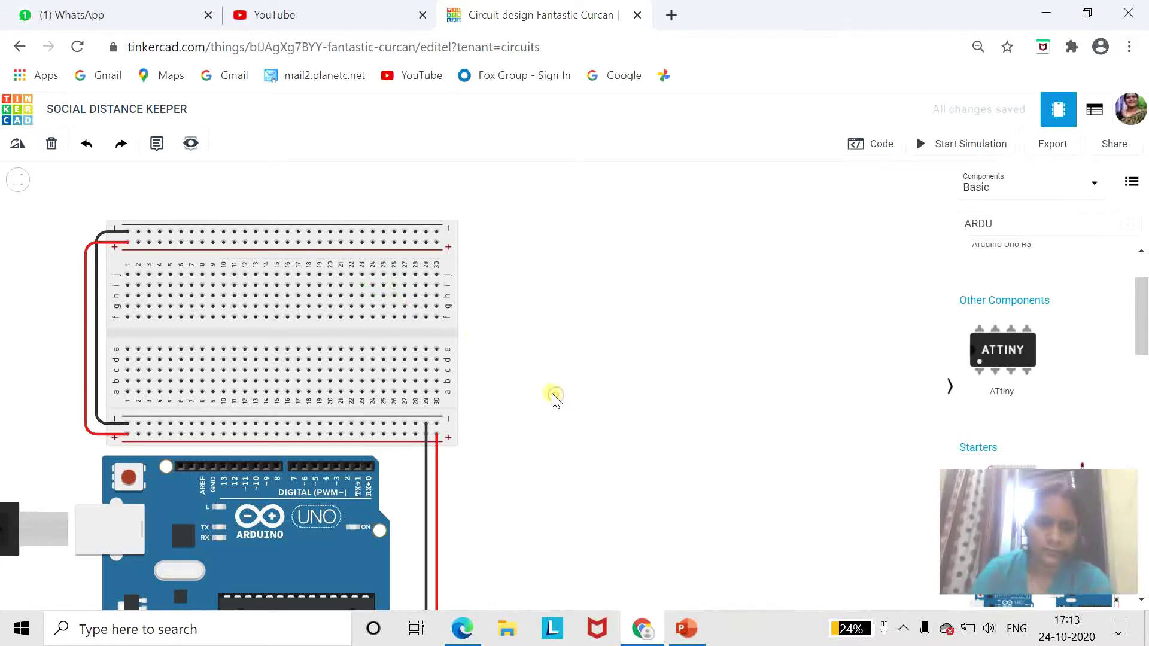
click(334, 379)
click(585, 419)
scroll(233, 373, down, 1)
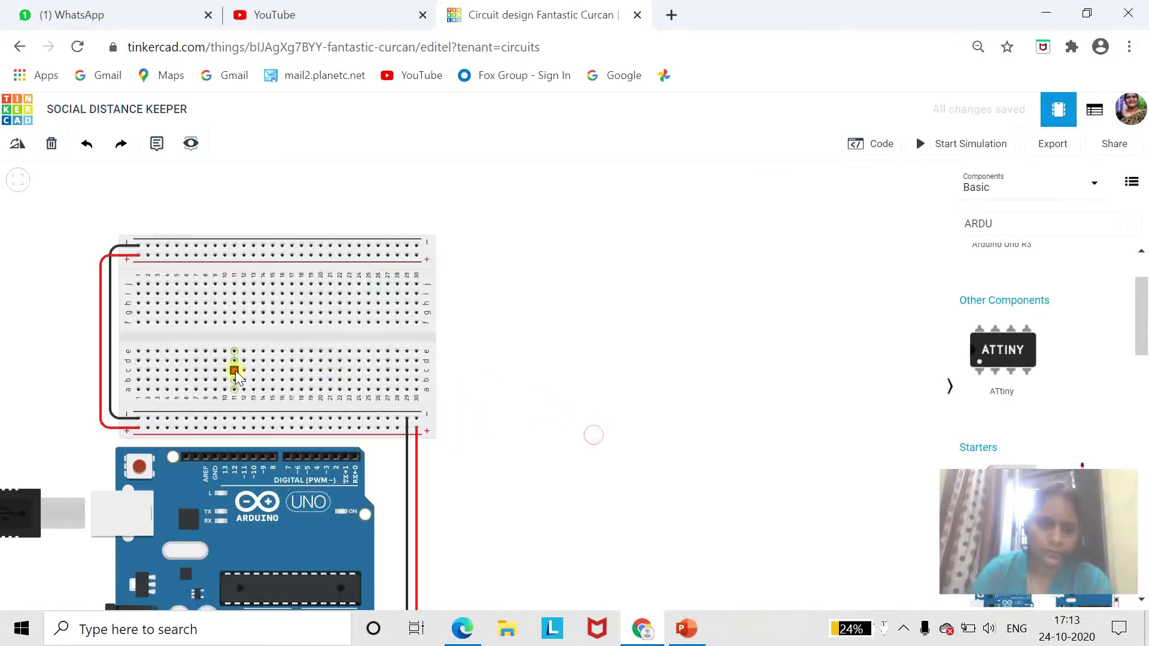
scroll(235, 371, down, 1)
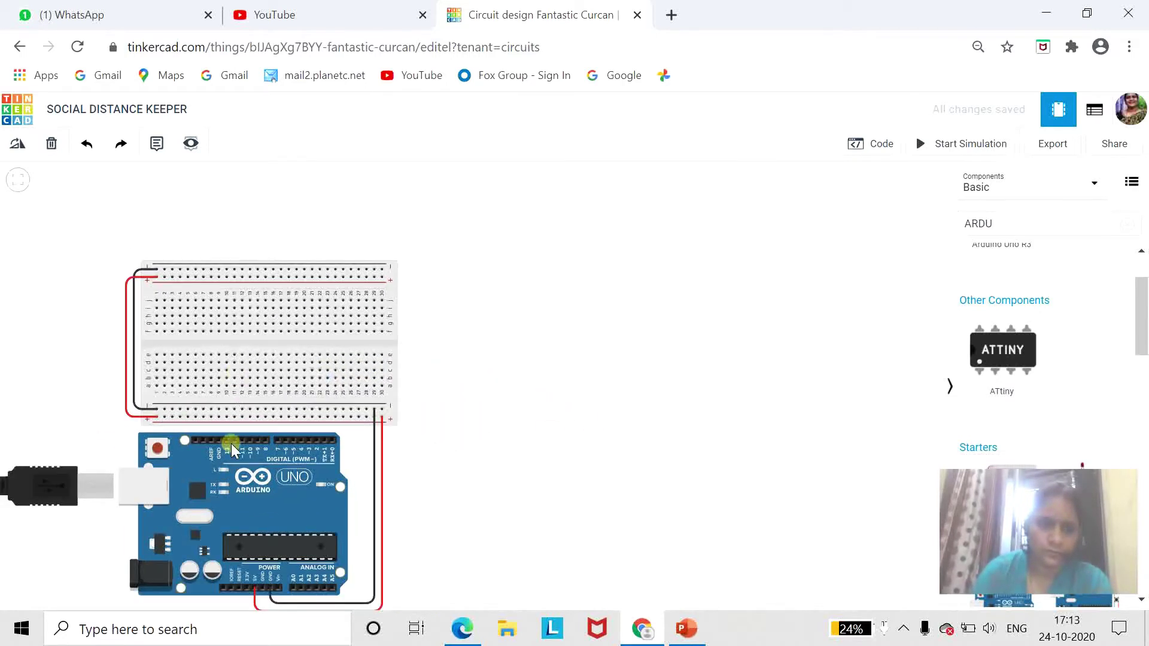
click(241, 378)
key(Escape)
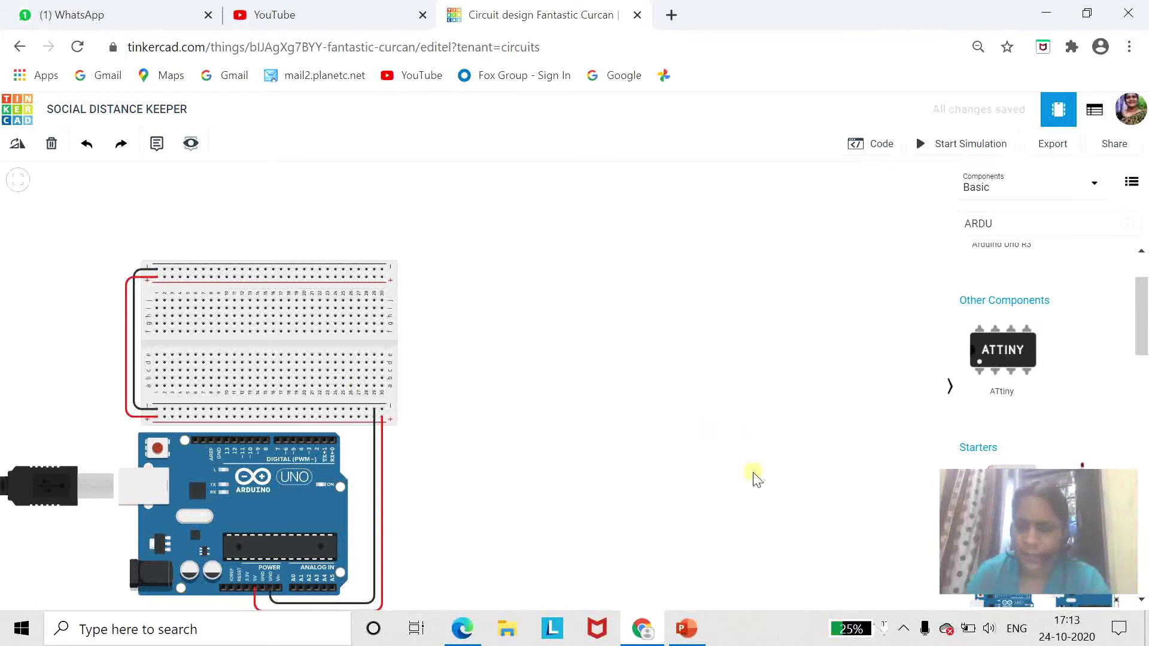
Step: Search 'ULTRA' and place the ultrasonic distance sensor on the breadboard
click(1015, 221)
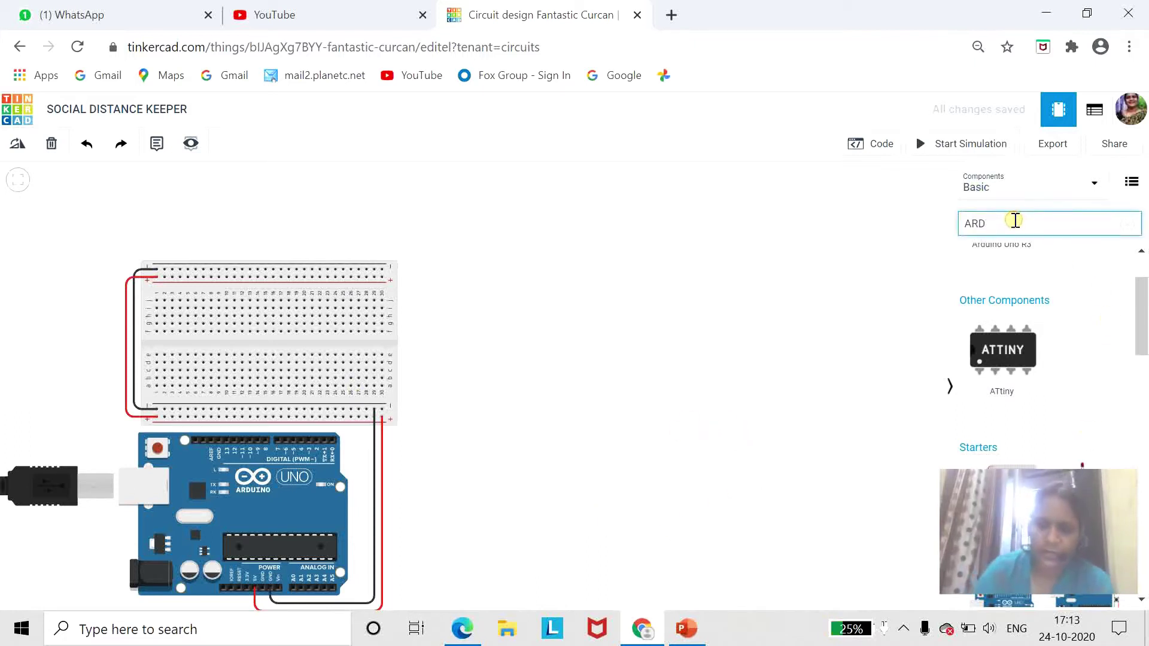
key(BackSpace)
key(BackSpace)
key(BackSpace)
text(ULTRA)
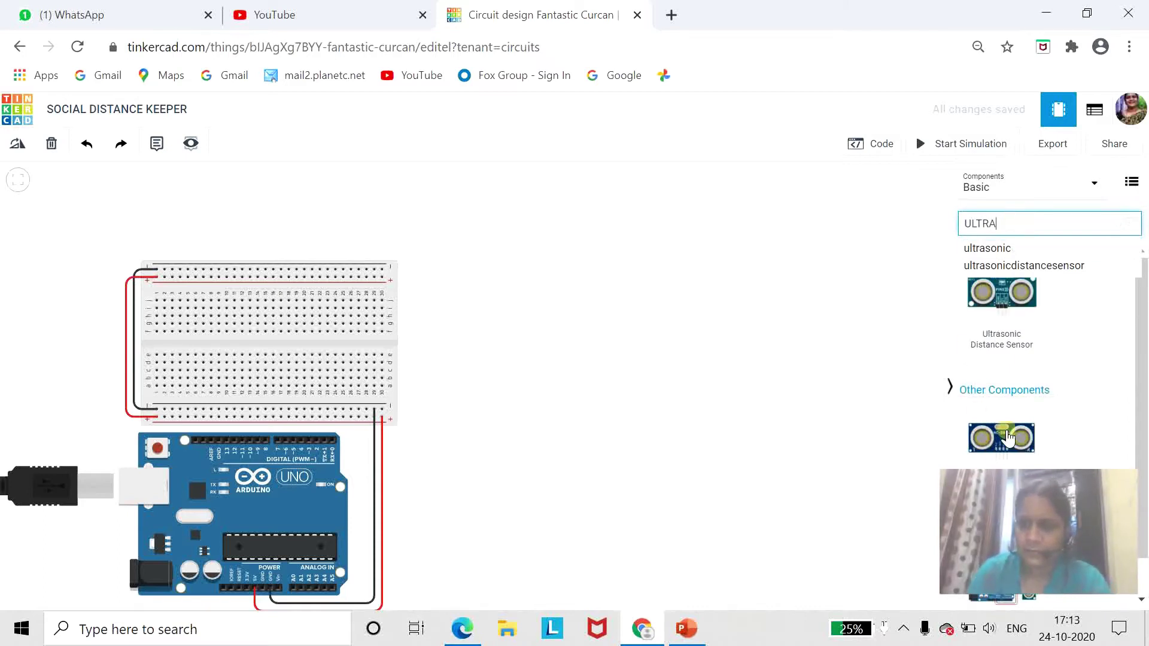
click(979, 445)
drag(980, 446, 249, 327)
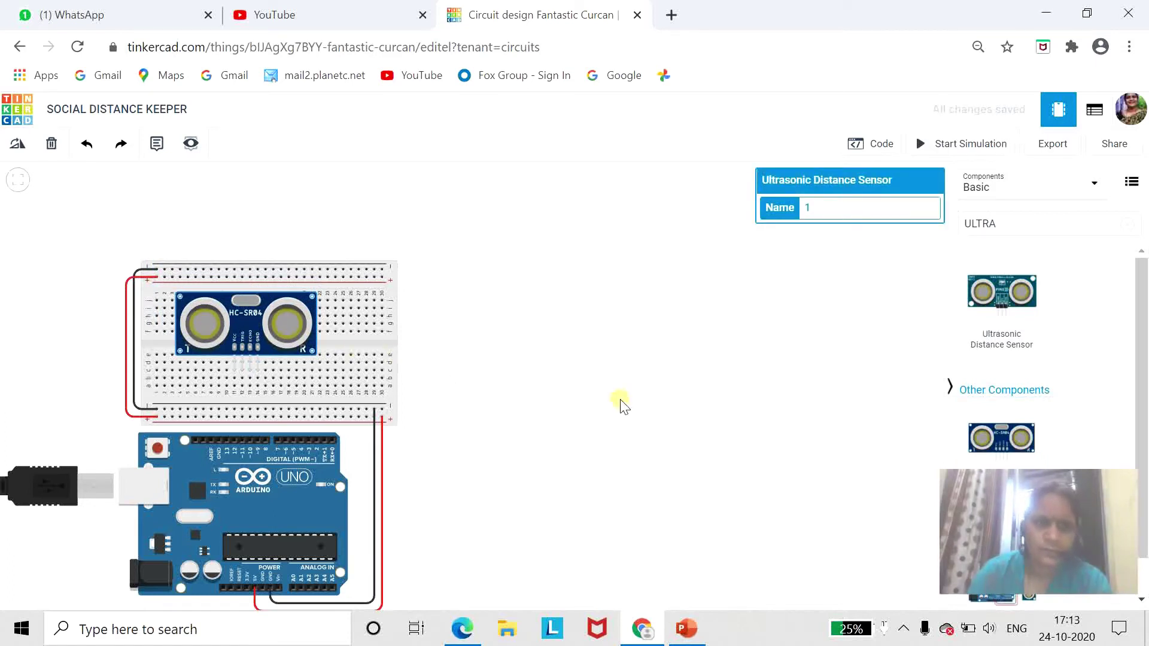
click(684, 402)
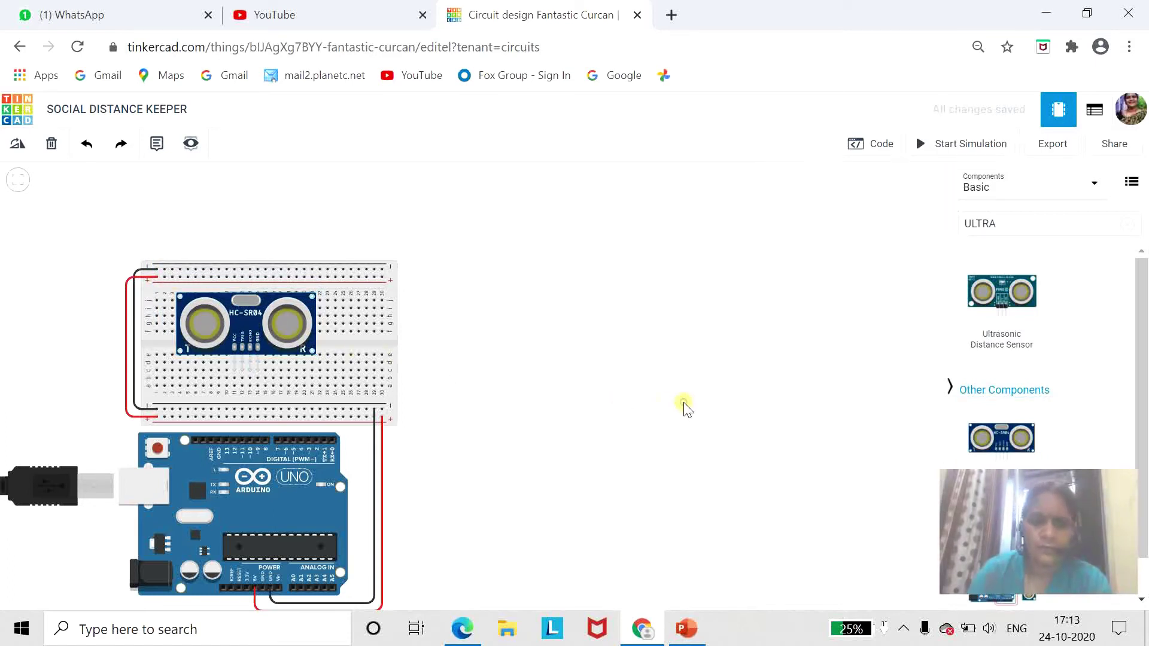
Step: Clear the search and place a Piezo buzzer on the breadboard beside the sensor
click(1009, 220)
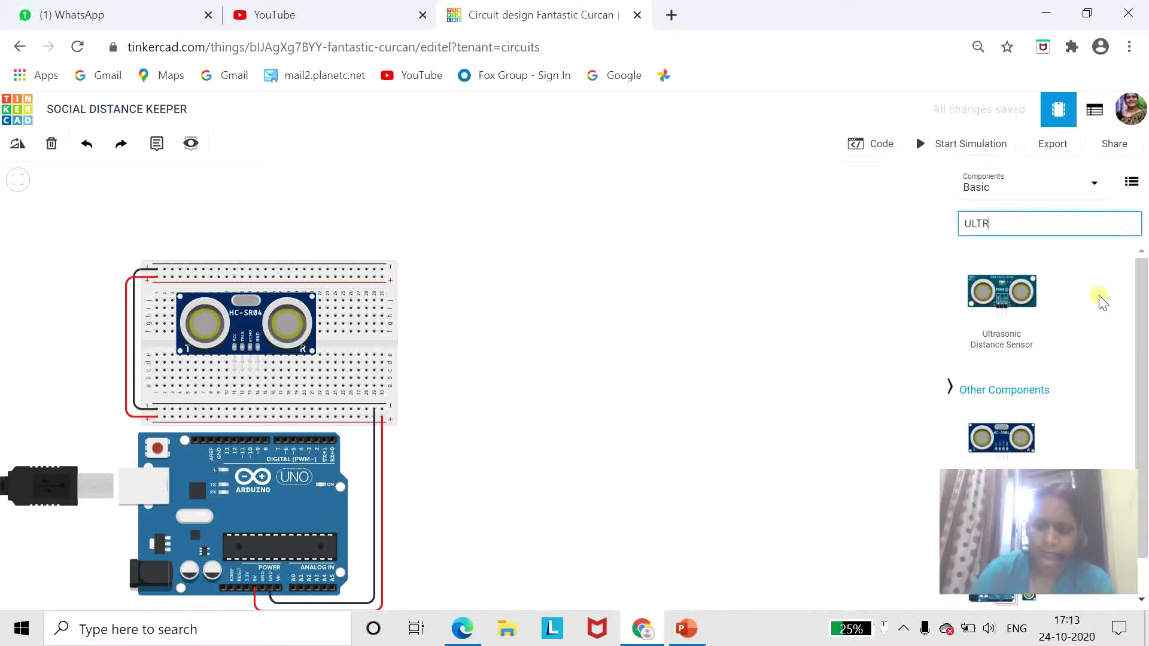
key(BackSpace)
key(BackSpace)
key(BackSpace)
key(BackSpace)
scroll(1067, 443, down, 3)
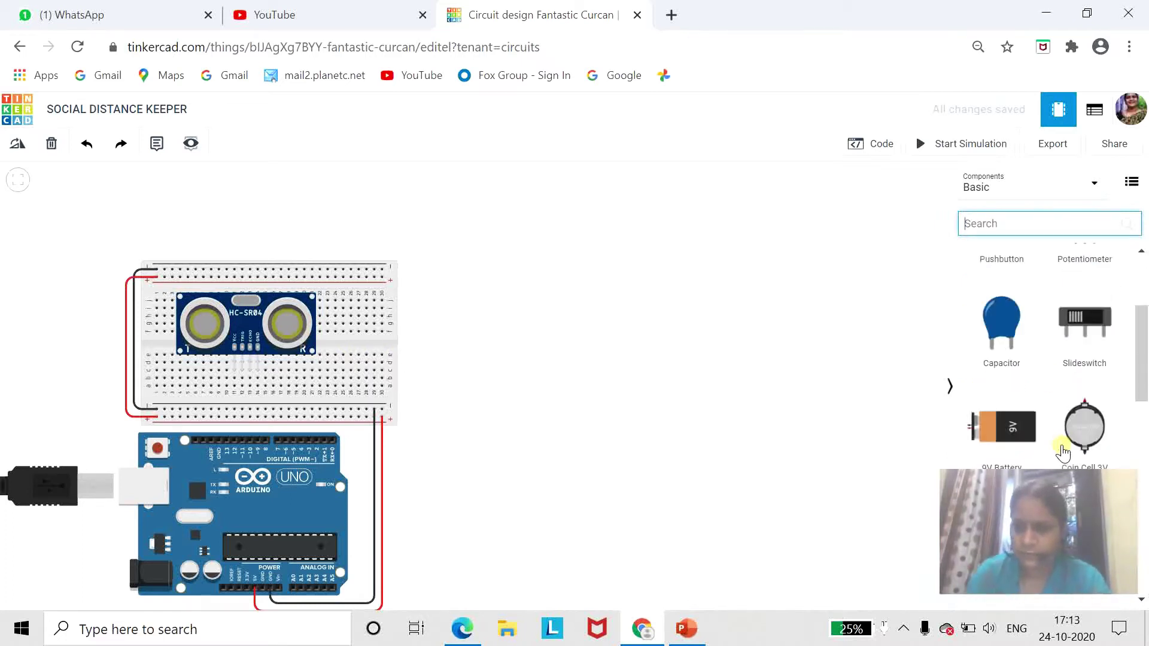
scroll(1062, 453, down, 3)
scroll(1043, 359, down, 5)
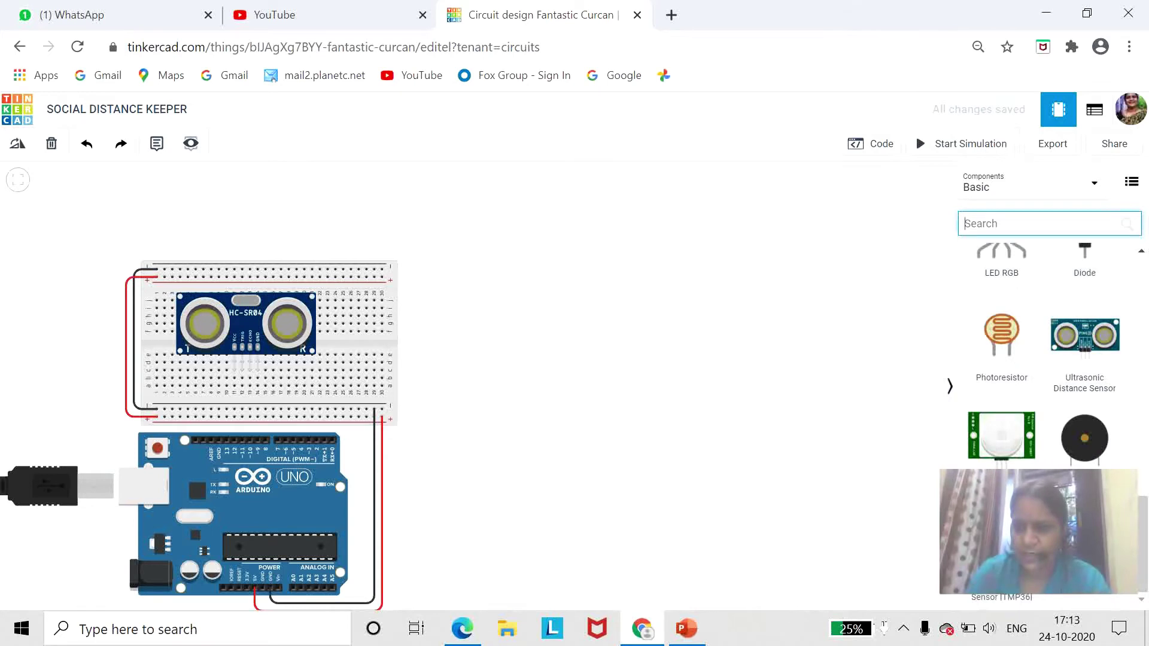
drag(1090, 458, 360, 364)
click(641, 418)
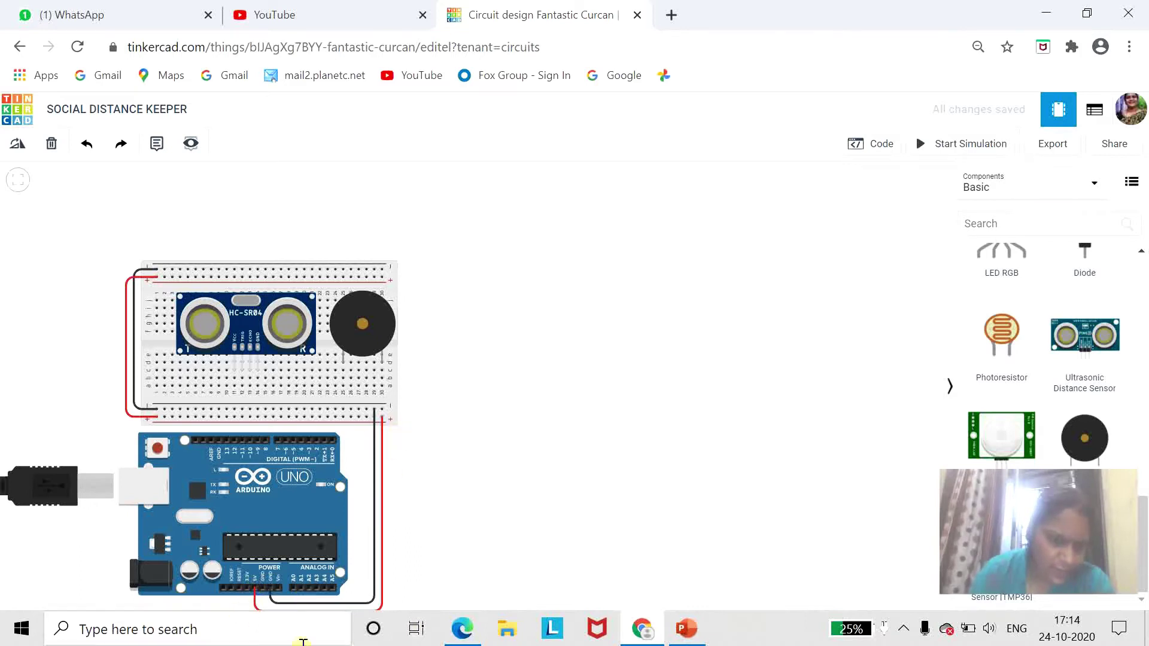
Step: Wire the sensor's power pins to the rails with a red wire and a black wire
click(234, 382)
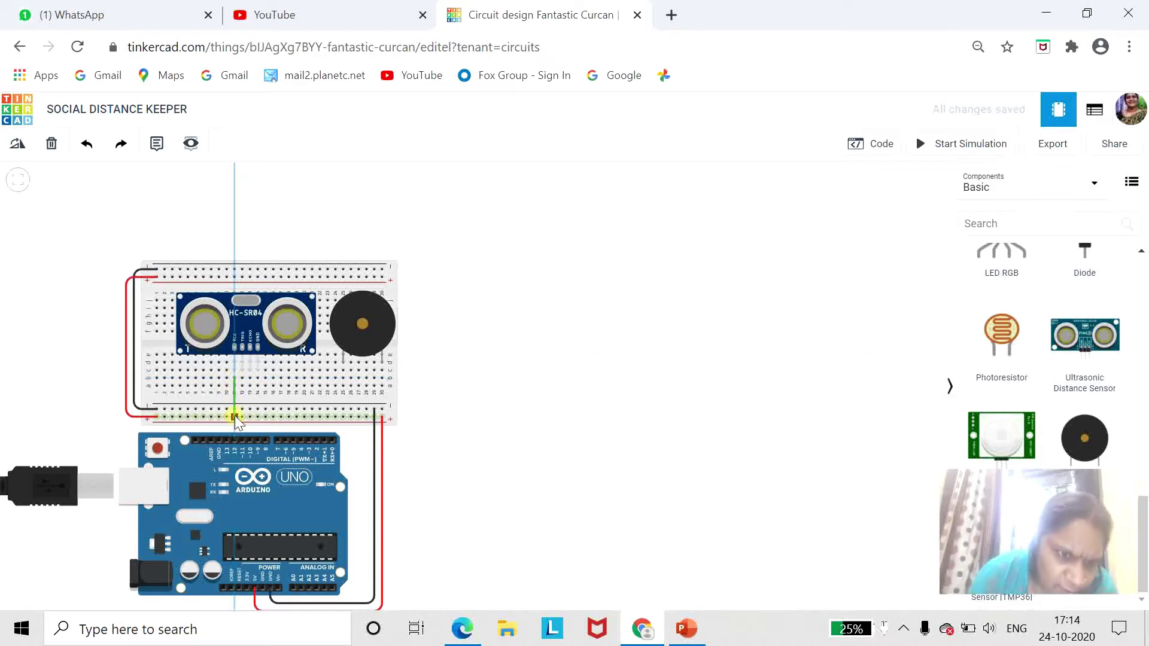
click(234, 416)
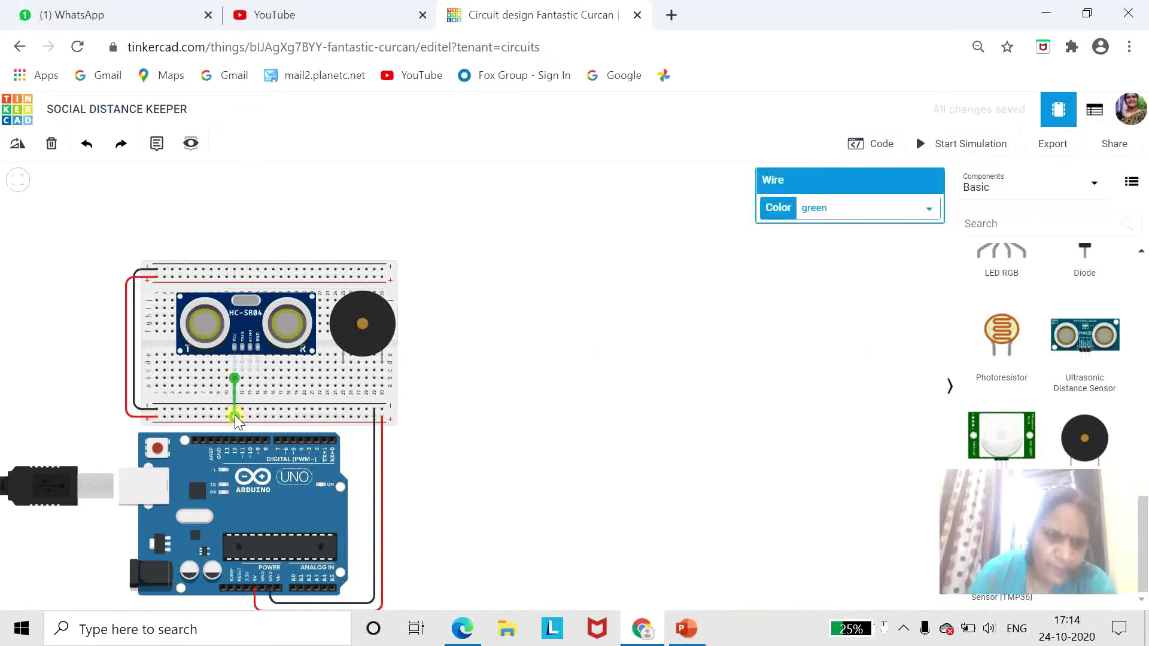
click(929, 208)
click(828, 237)
click(795, 297)
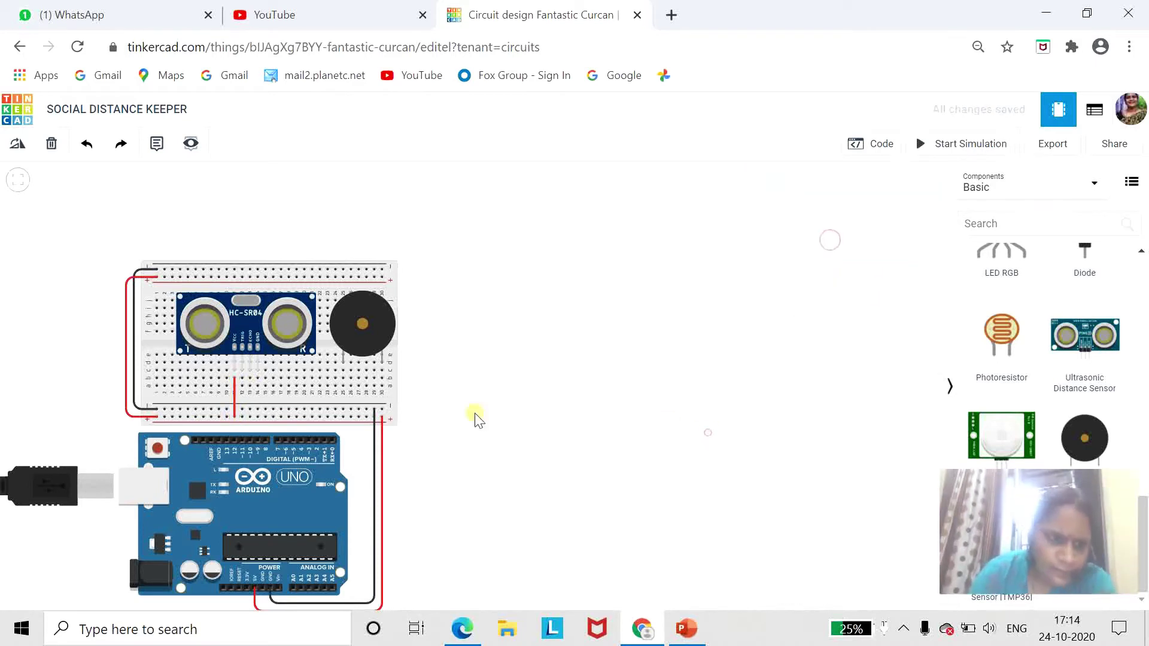
click(256, 409)
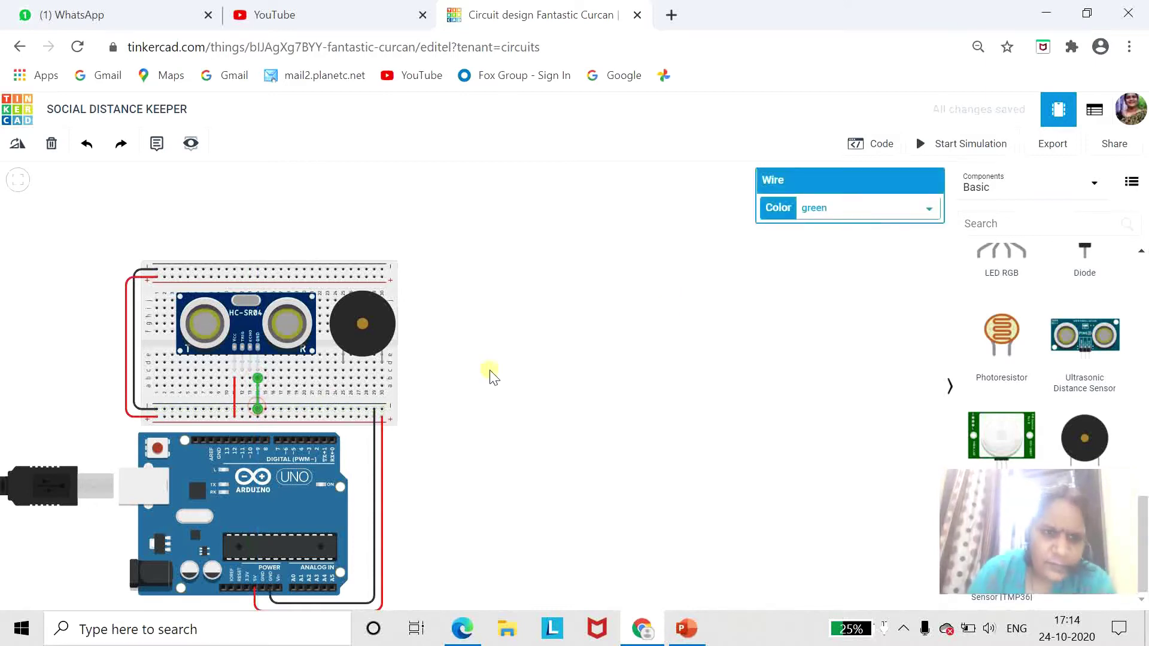
click(929, 208)
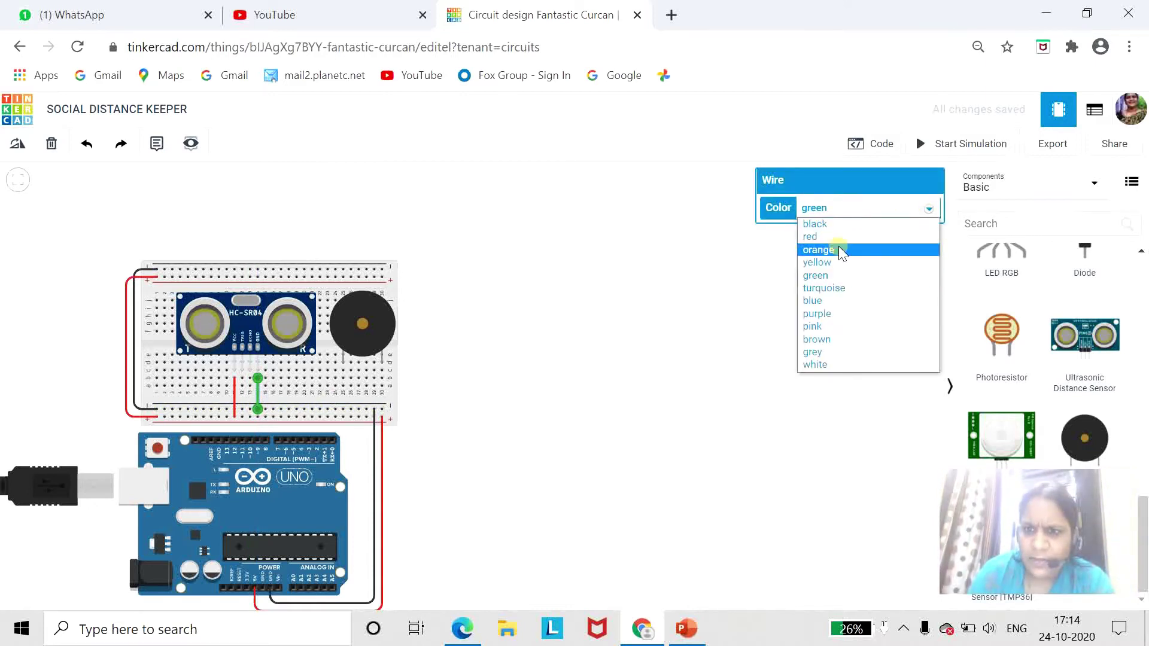
click(815, 224)
click(672, 432)
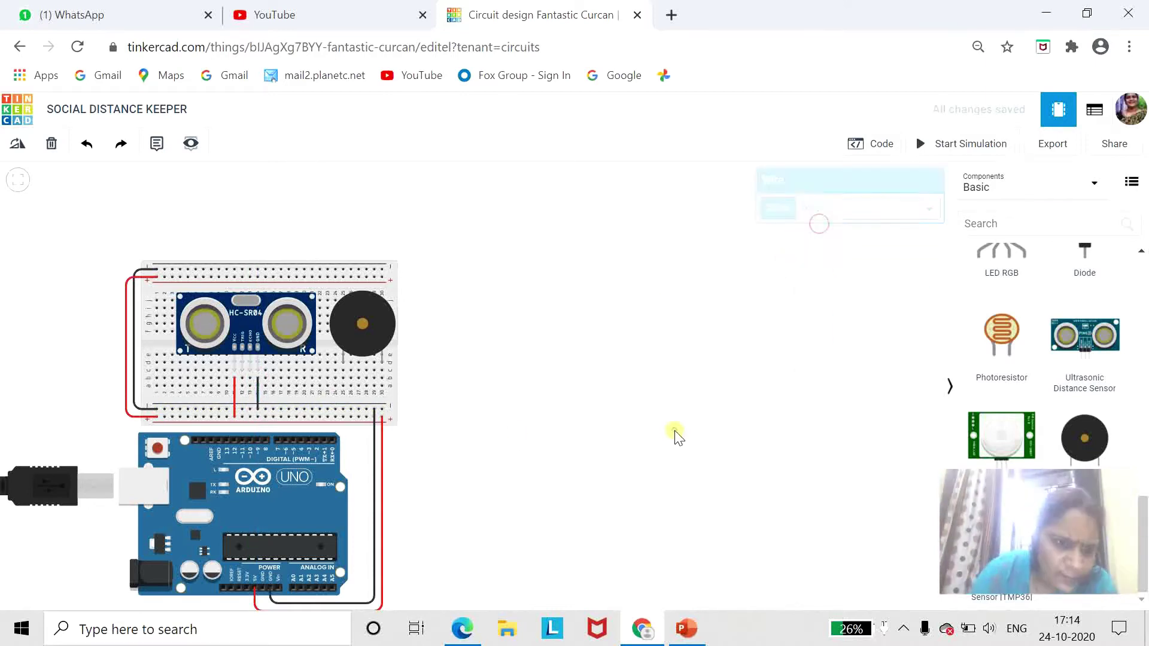
Step: Connect the sensor's two signal pins to Arduino digital pins D11 and D10
click(243, 379)
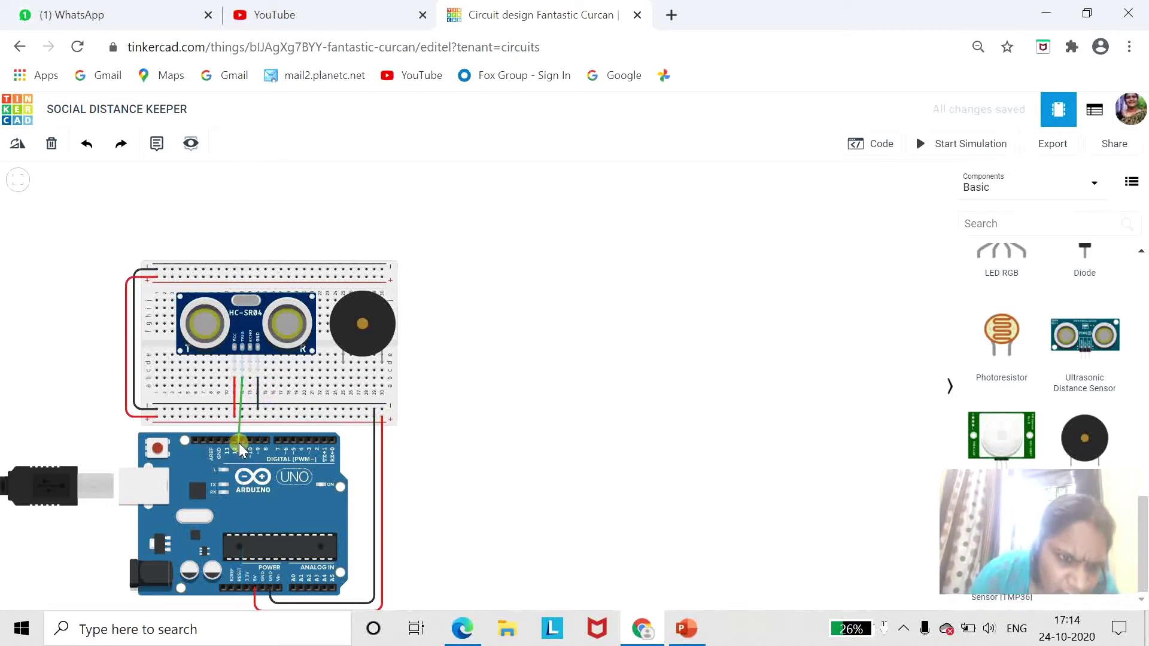
click(241, 442)
click(466, 448)
click(239, 426)
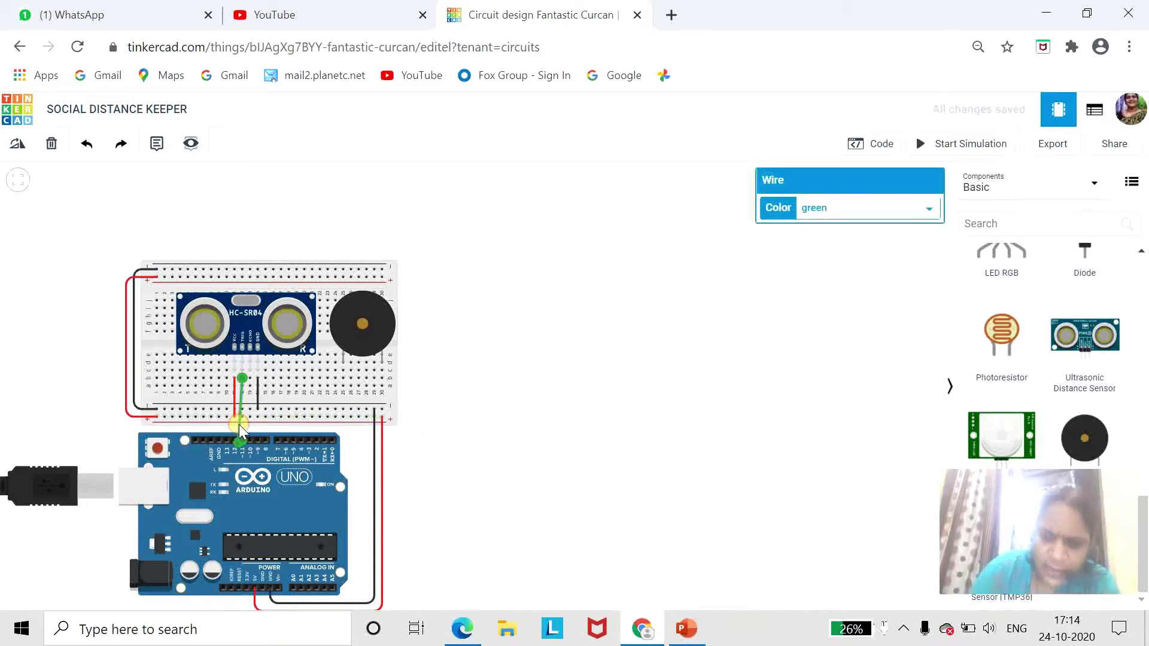
key(Delete)
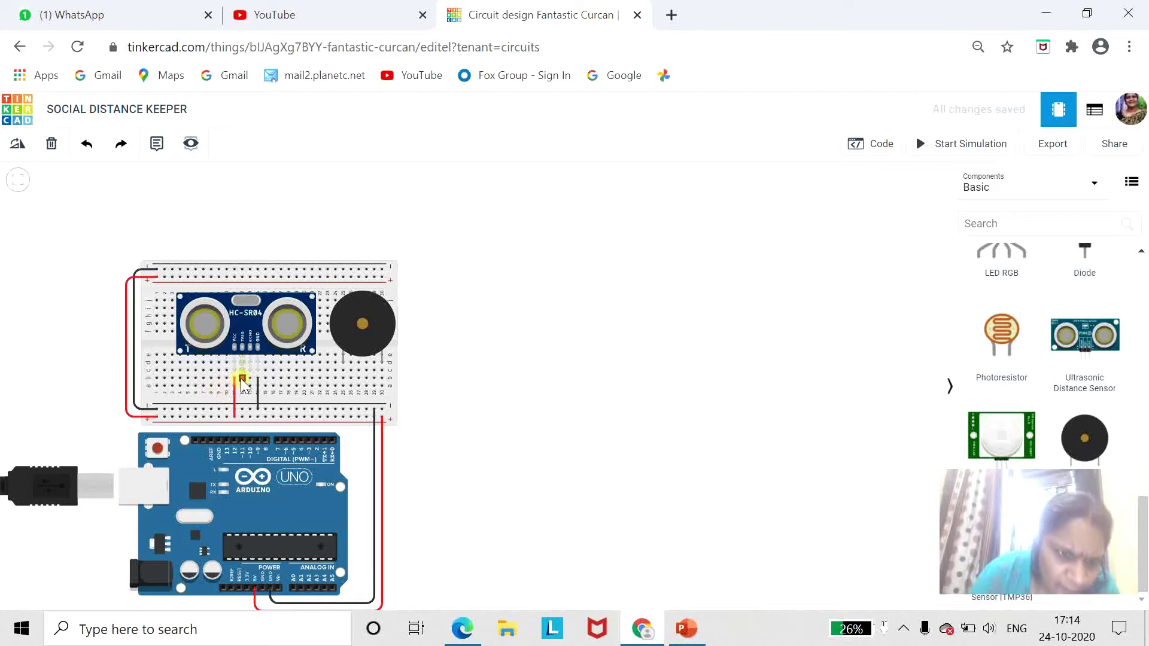
click(241, 378)
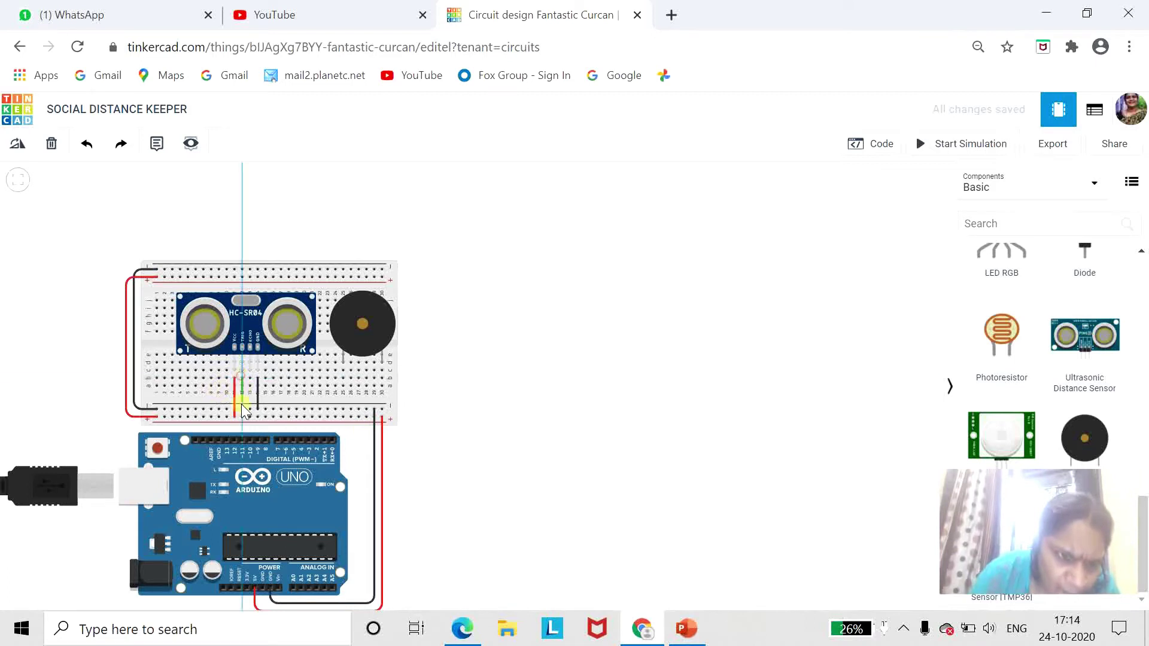
click(243, 448)
click(519, 458)
click(250, 378)
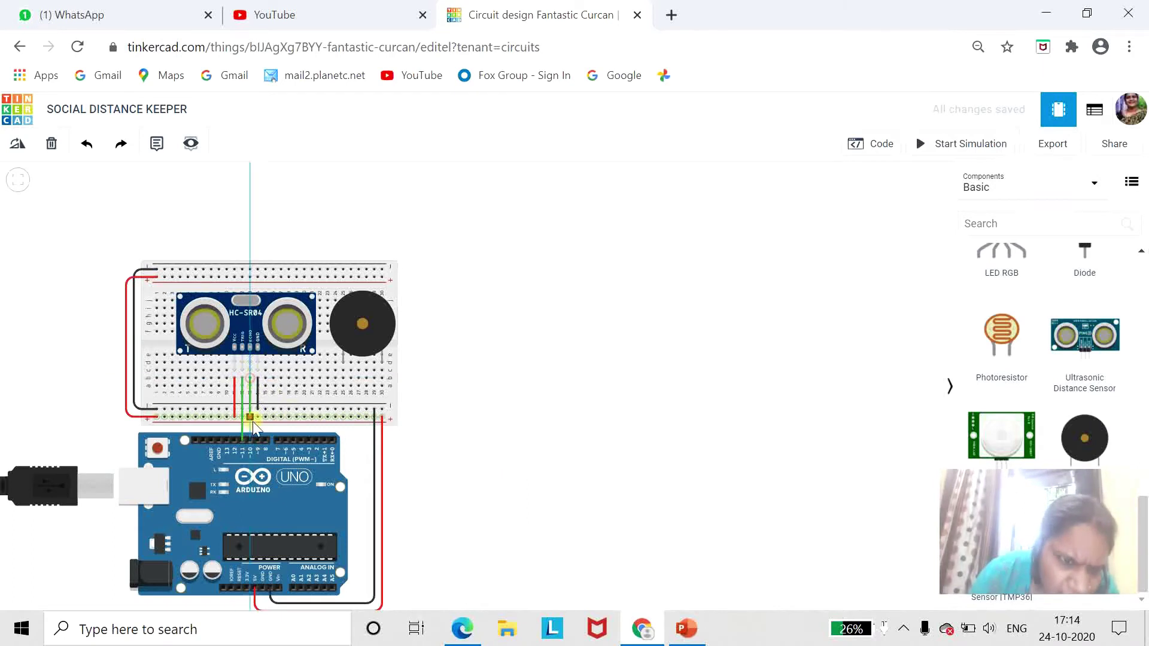
click(252, 445)
click(754, 476)
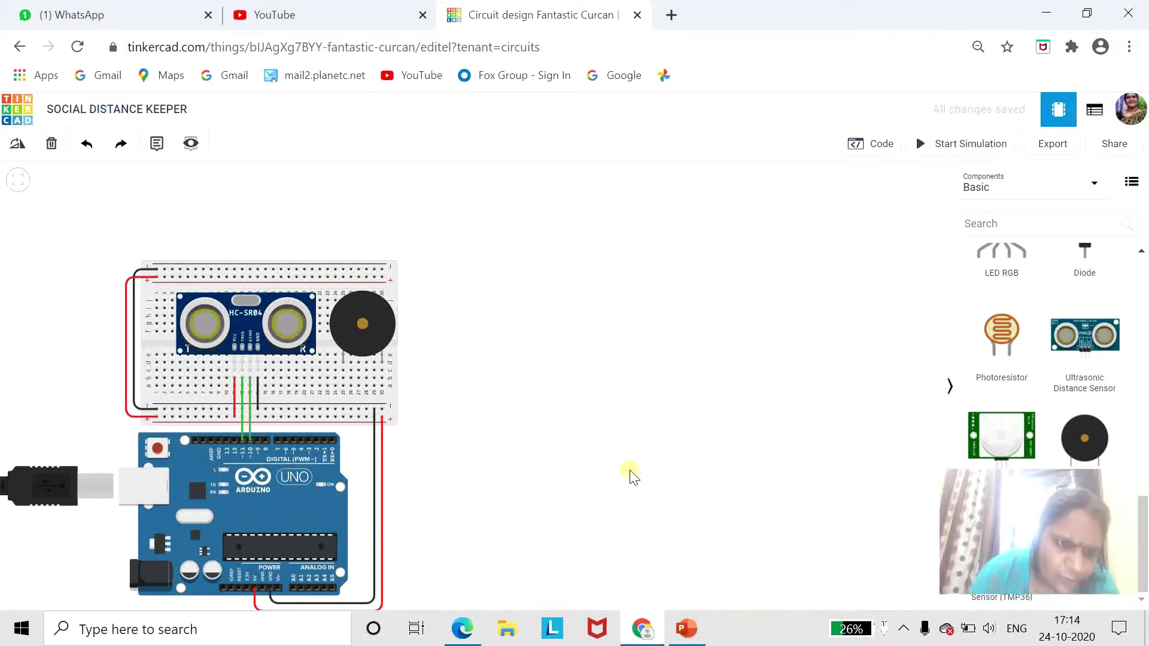
Step: Wire the buzzer's positive pin to D6 and its negative pin to the lower rail
click(343, 364)
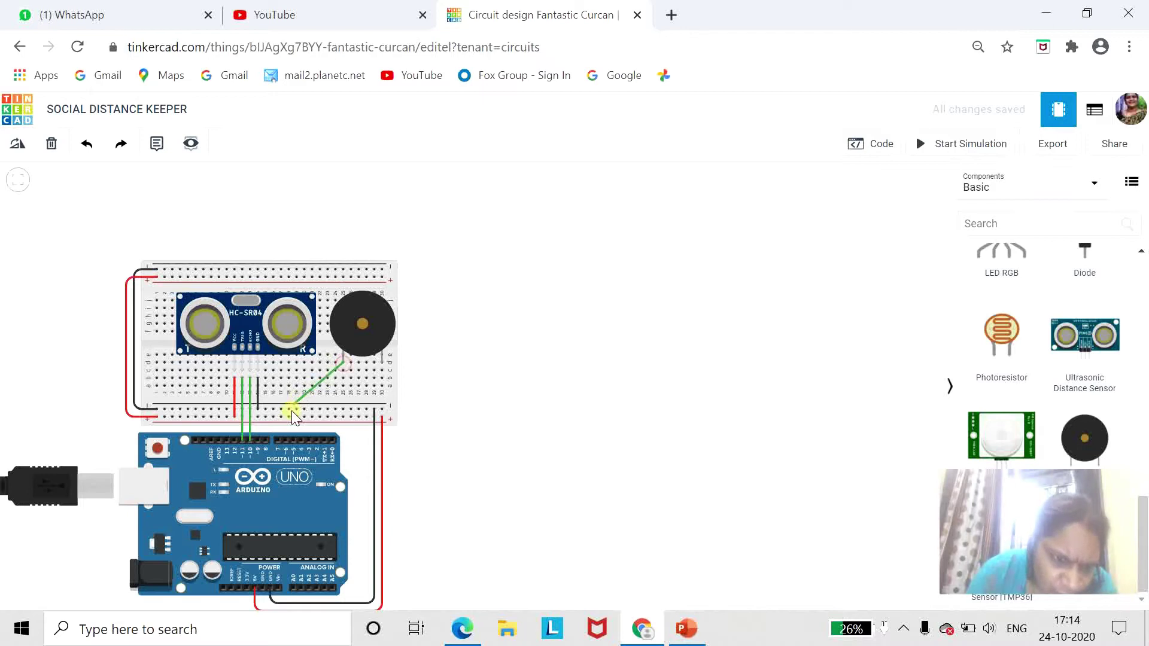
click(285, 441)
click(476, 452)
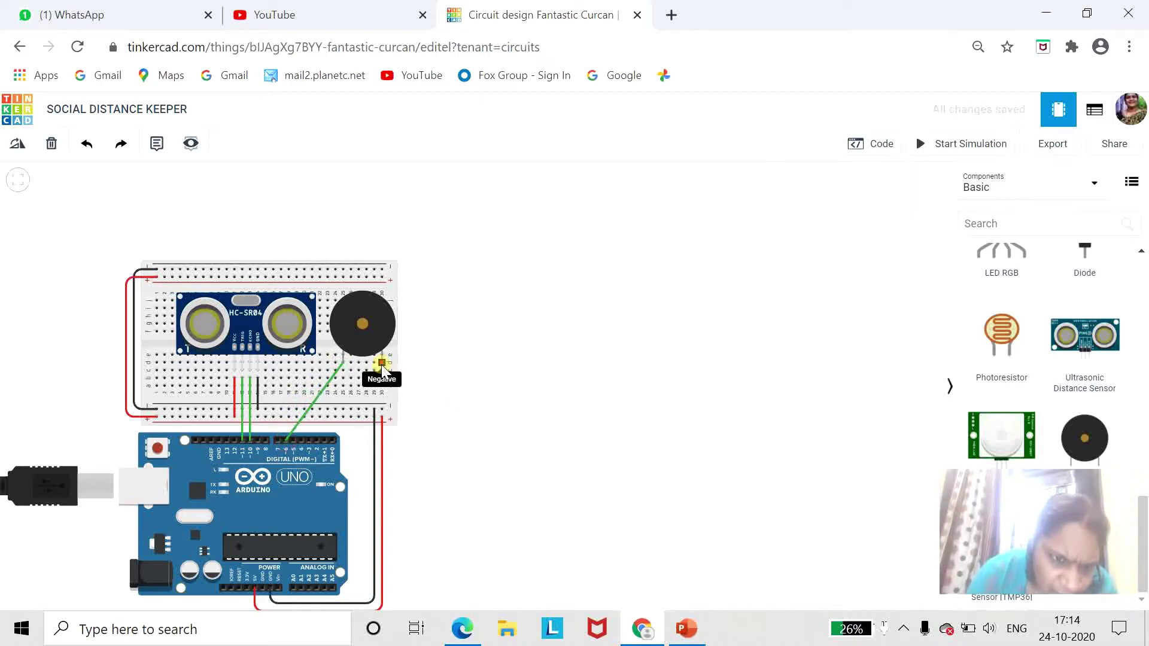
click(365, 411)
click(500, 431)
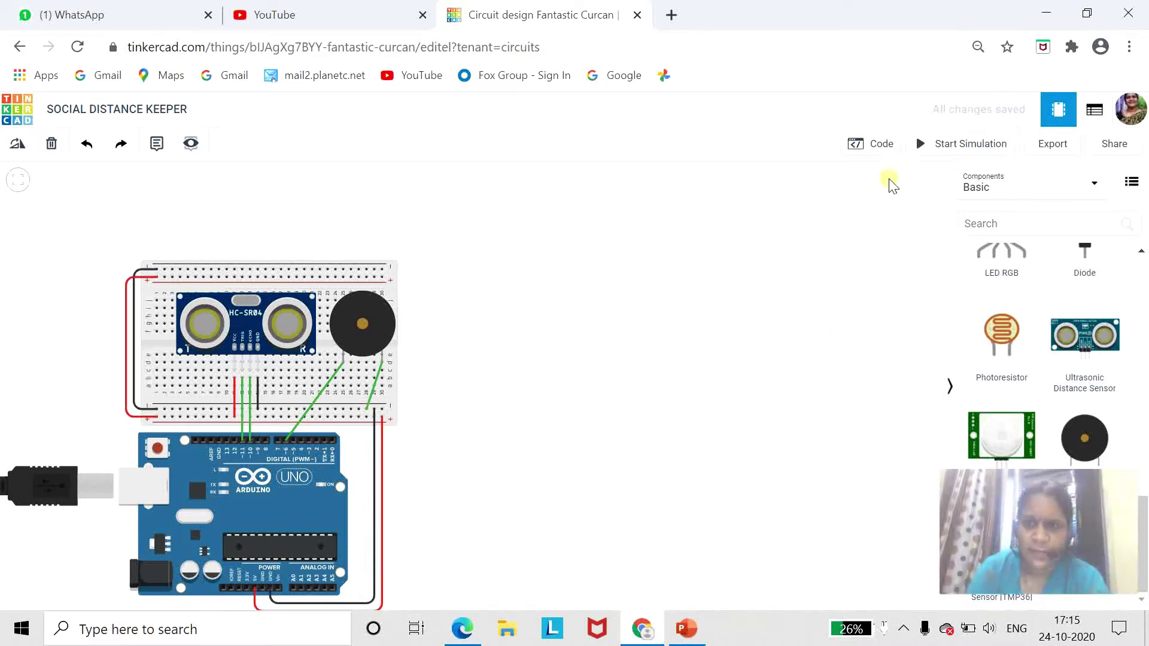
Step: Delete the default built-in LED and wait blocks from the block code
click(880, 145)
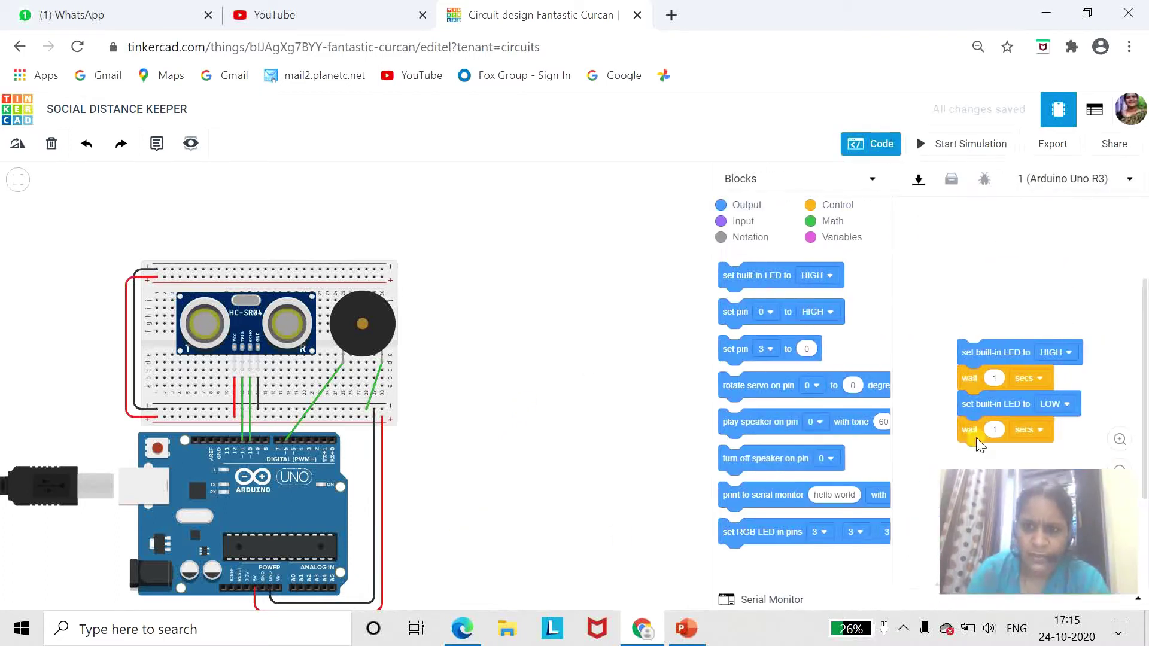
drag(710, 325, 500, 325)
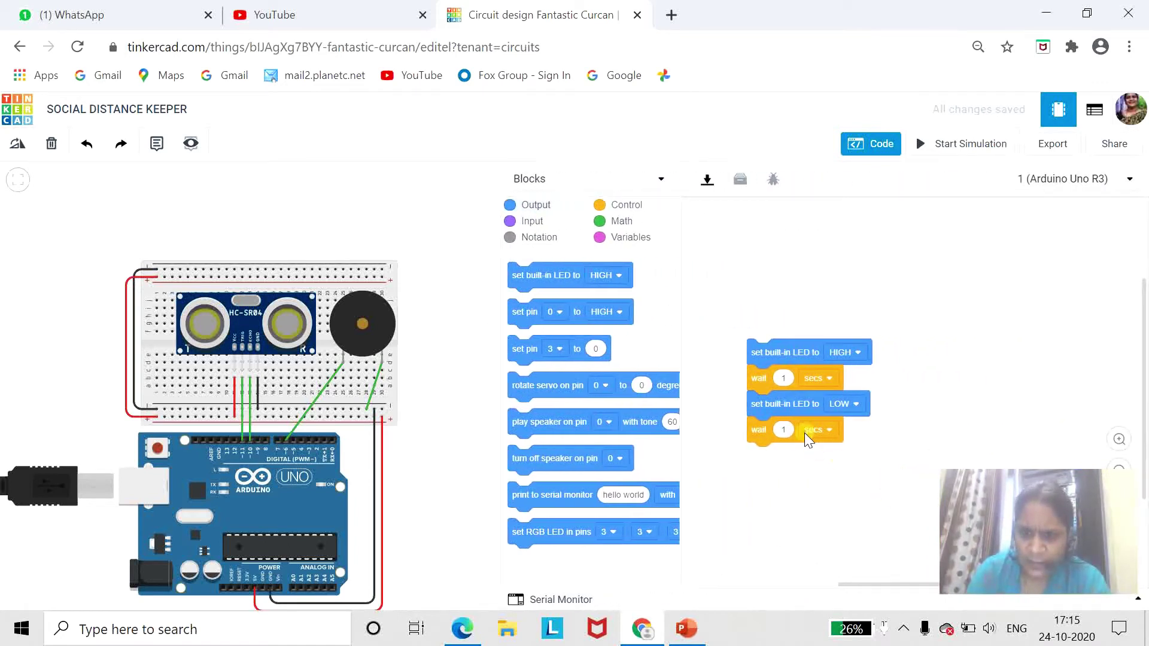
drag(804, 432, 1140, 542)
drag(779, 404, 1001, 463)
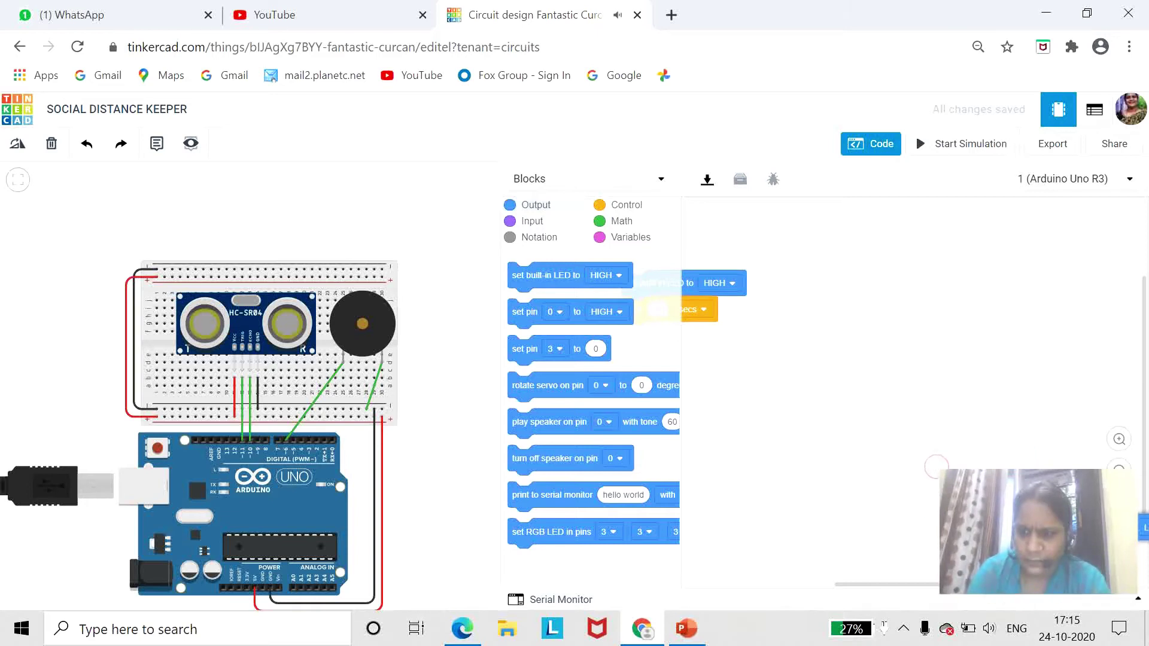
drag(785, 320, 1113, 557)
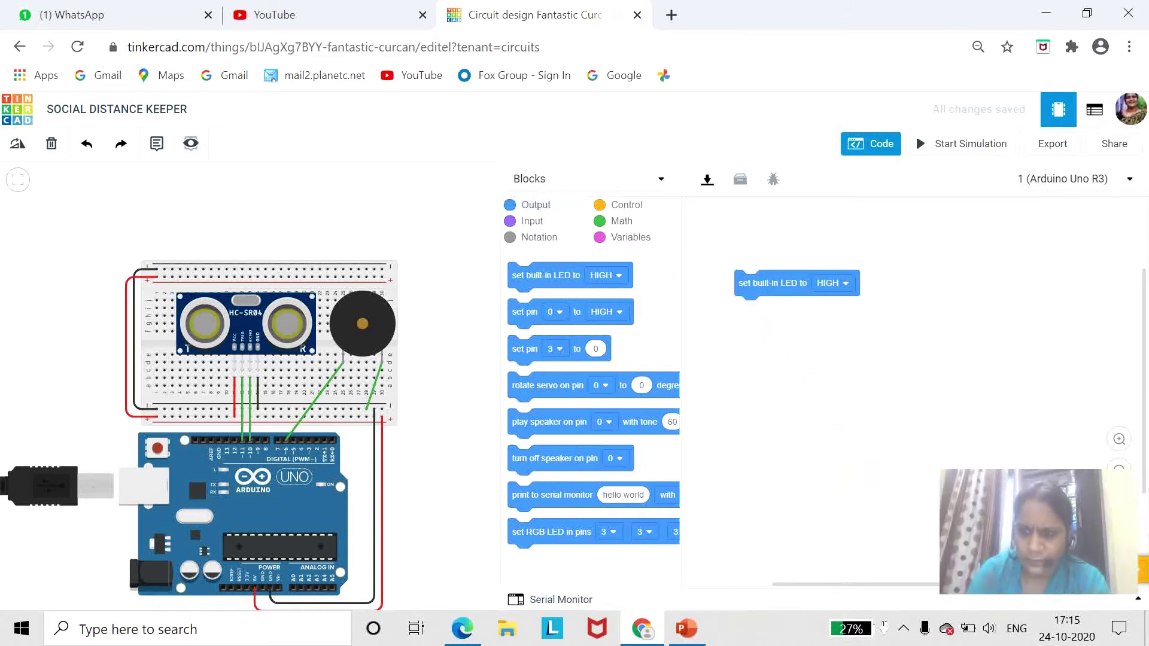
drag(777, 292, 1113, 557)
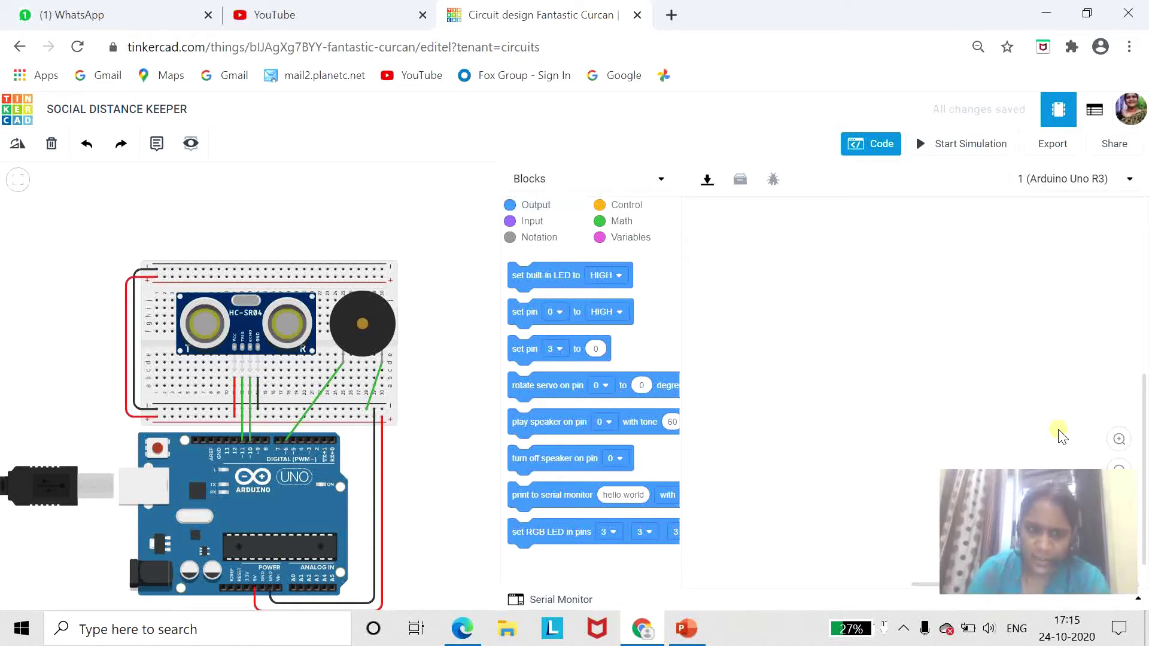
Step: Create a variable named SOCIALD and place a 'set SOCIALD to 0' block
click(632, 238)
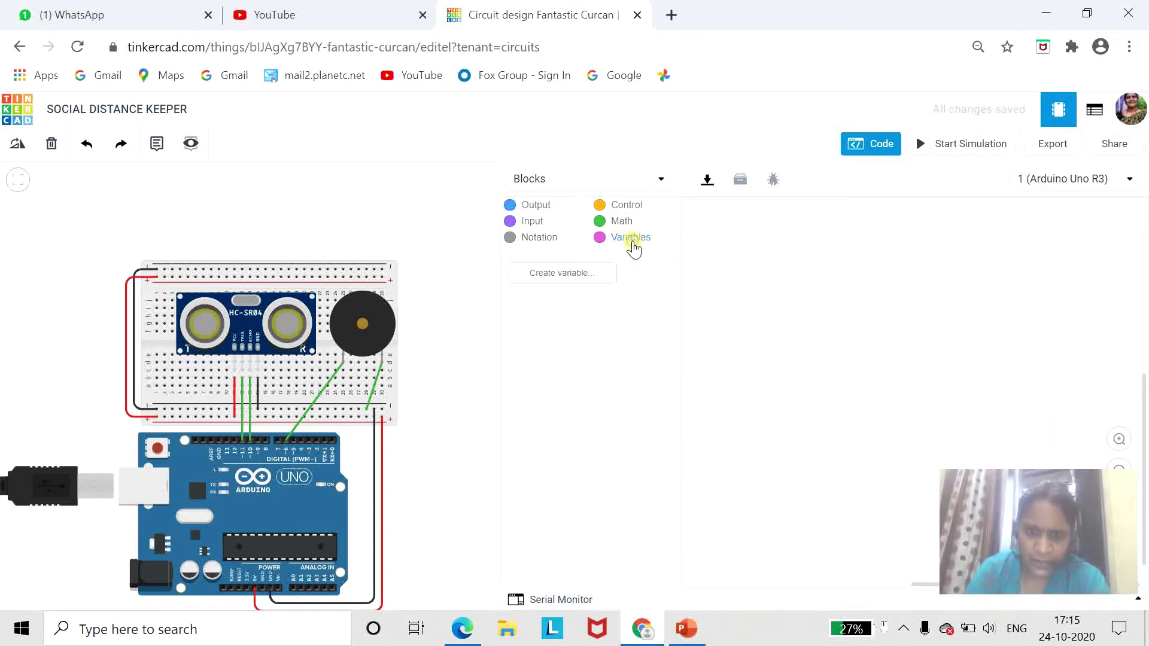
click(543, 273)
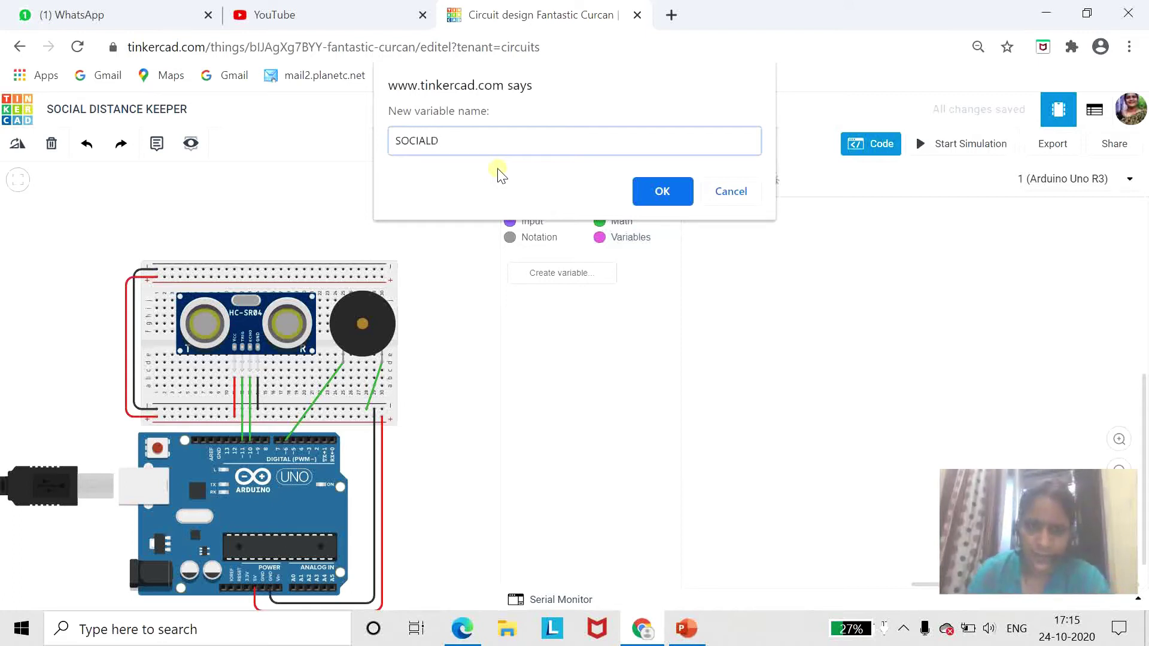
click(647, 192)
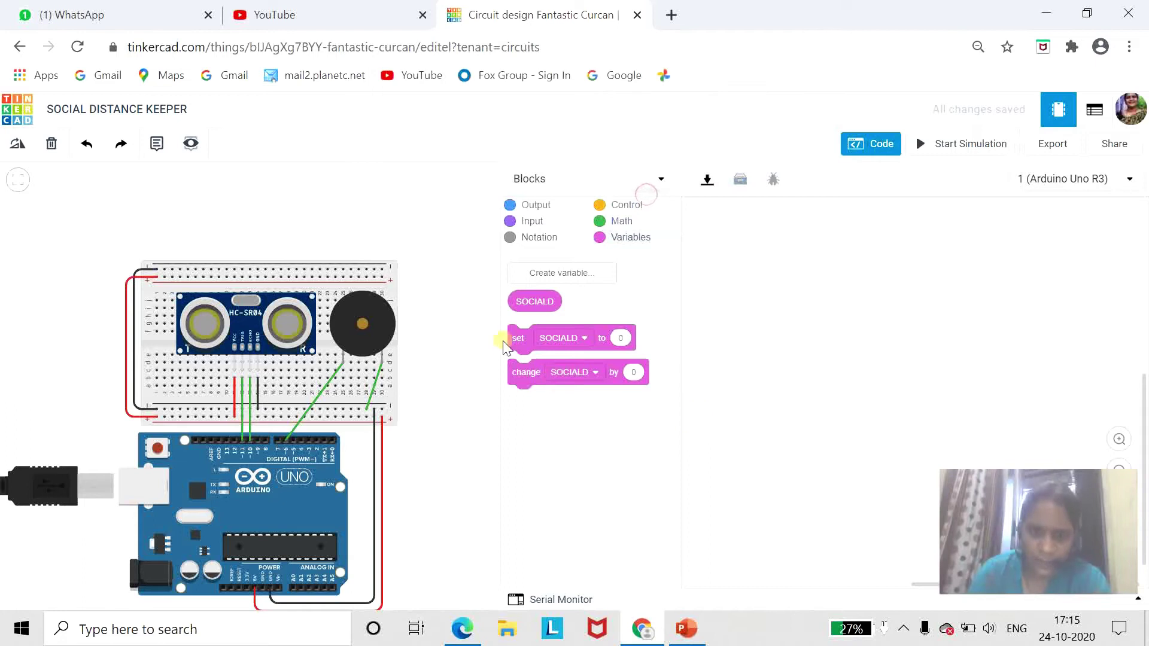
drag(522, 343, 723, 304)
click(1117, 442)
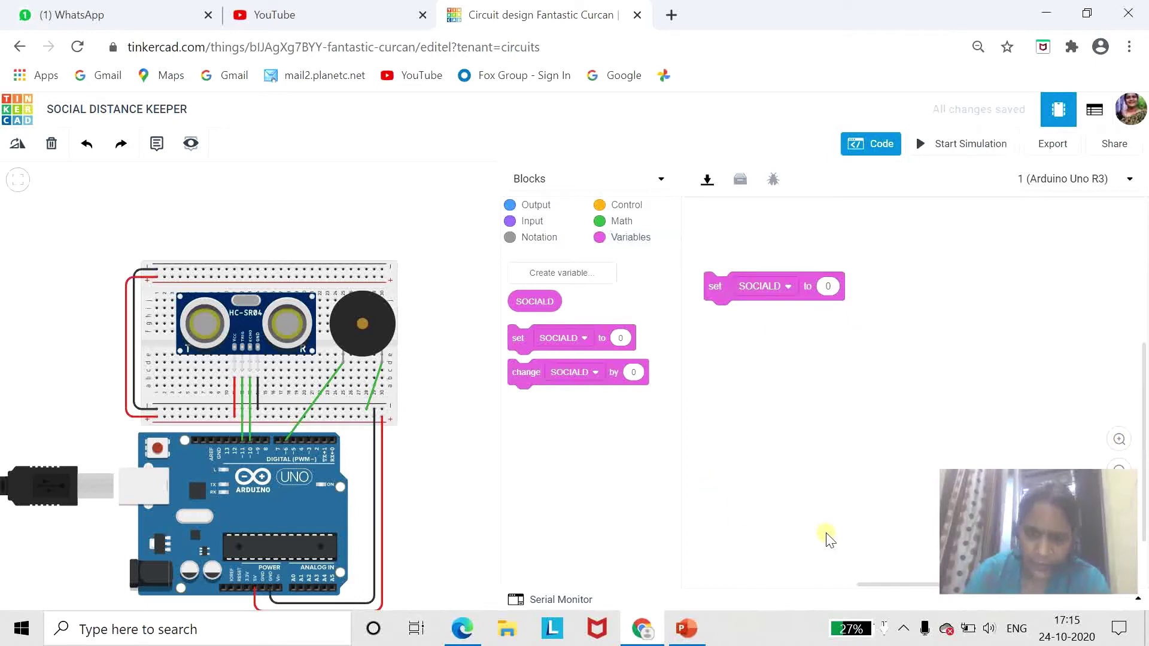
Step: Set SOCIALD to the ultrasonic distance reading with trigger pin 11, echo pin 10, units cm
click(532, 221)
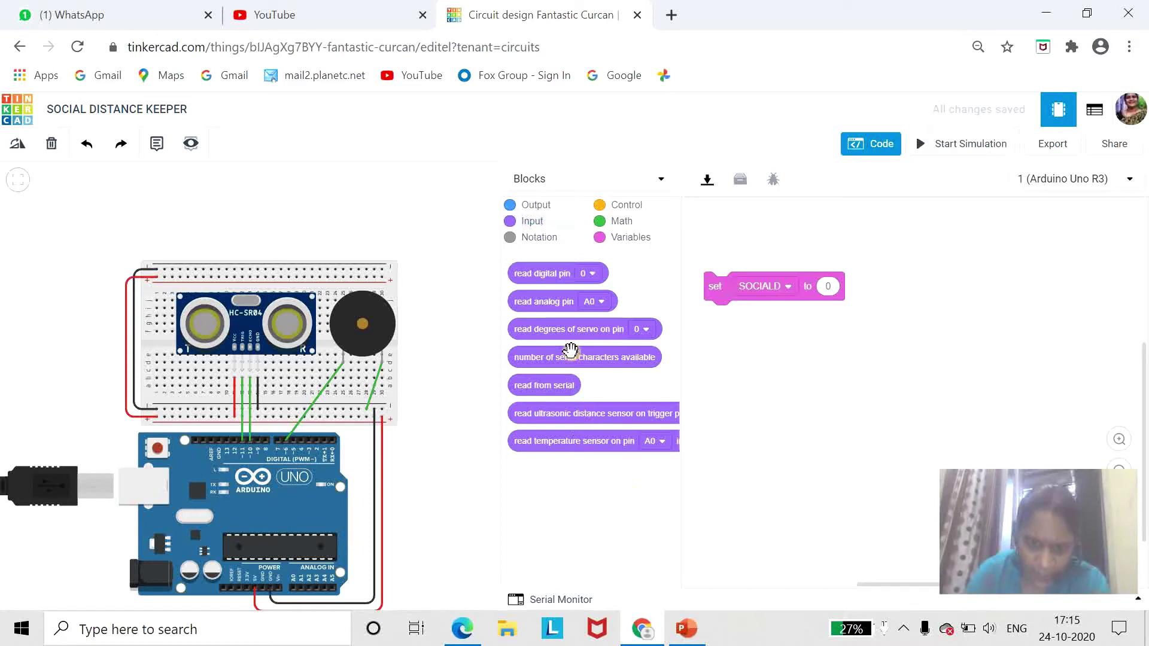
drag(544, 416, 721, 341)
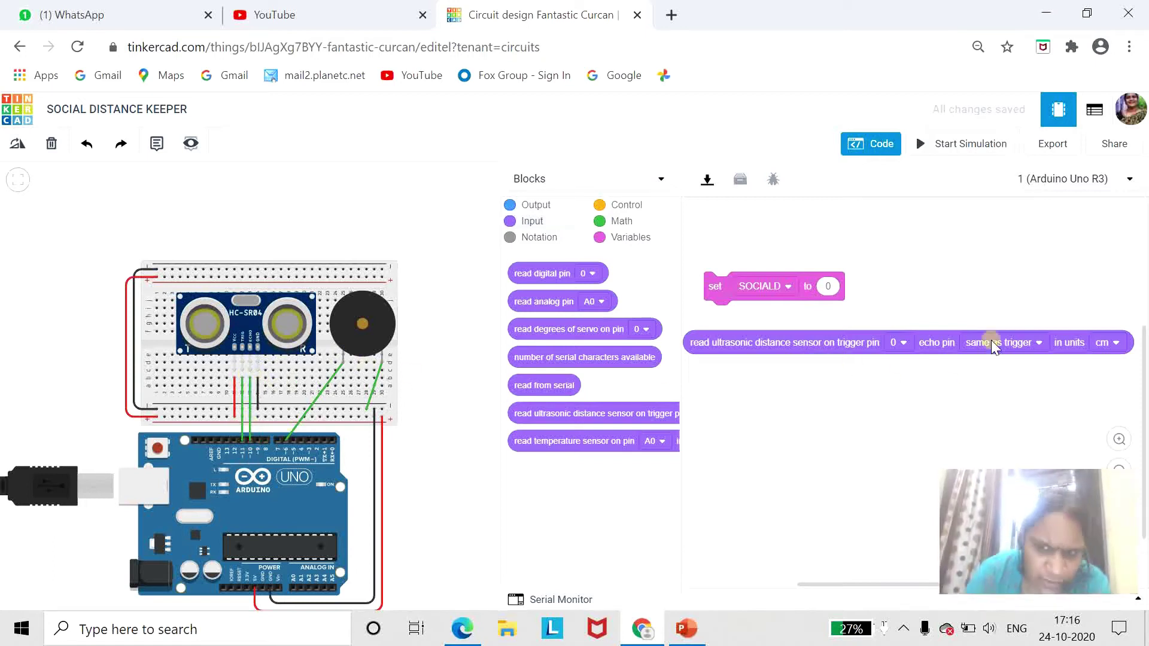
click(903, 343)
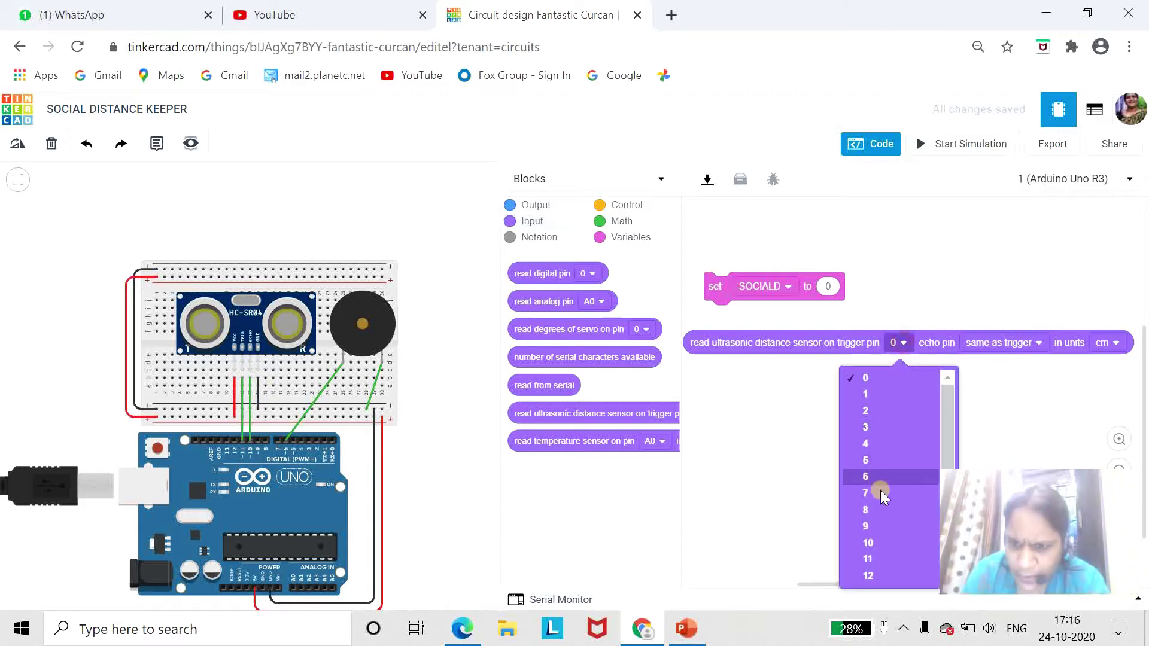
click(872, 558)
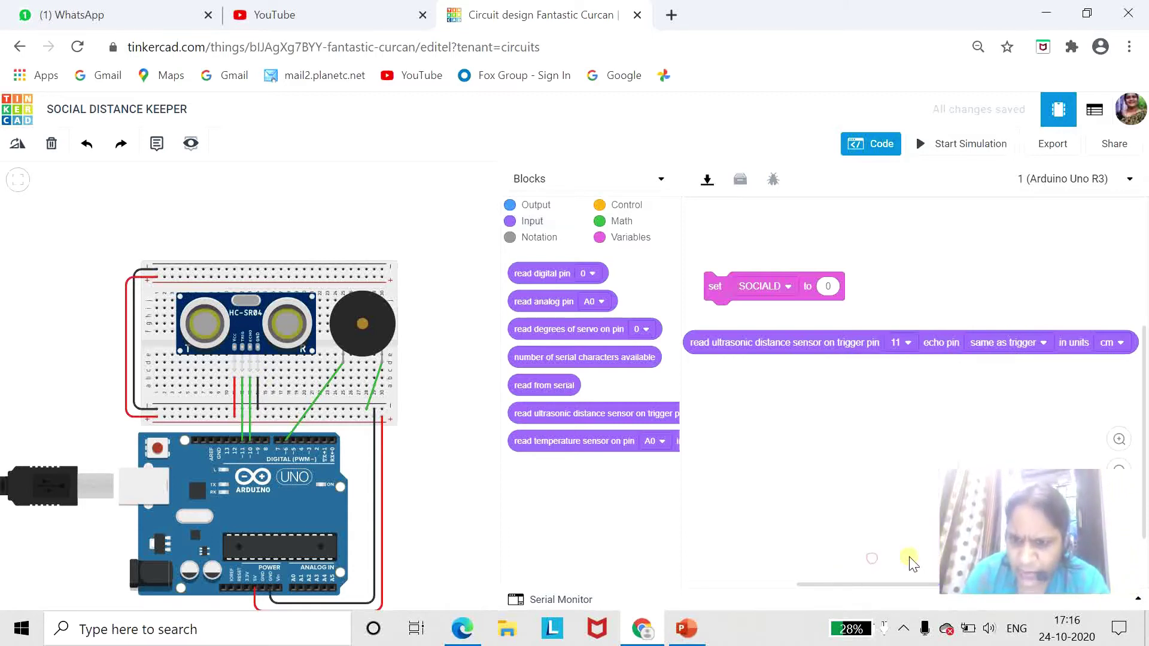
click(1042, 343)
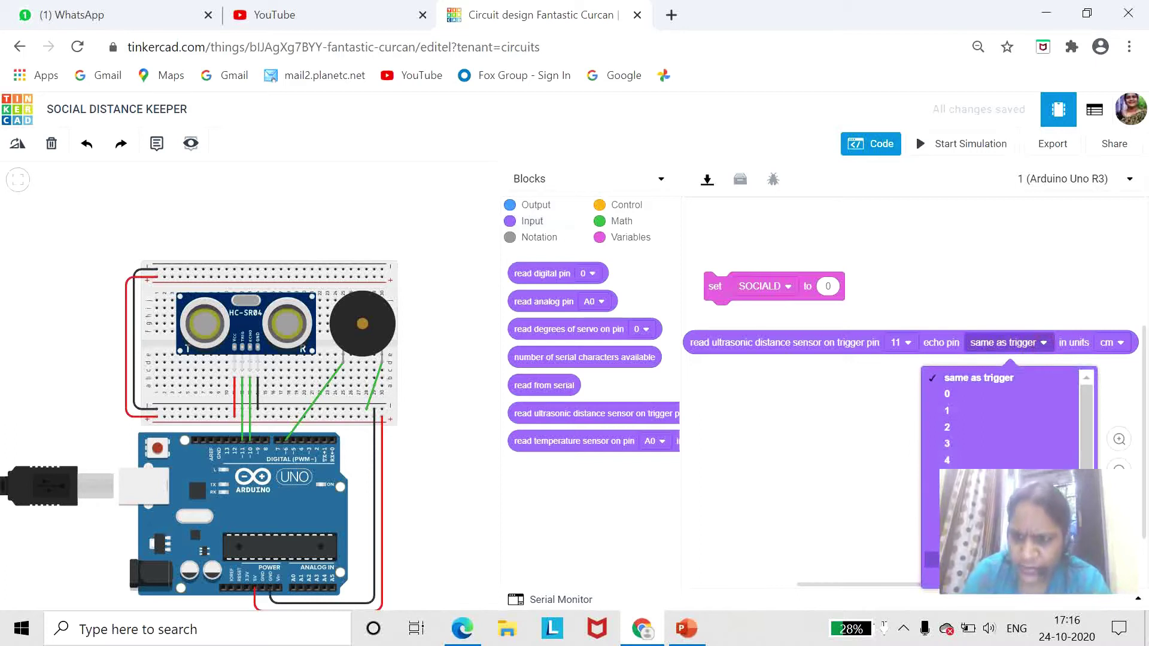
click(948, 559)
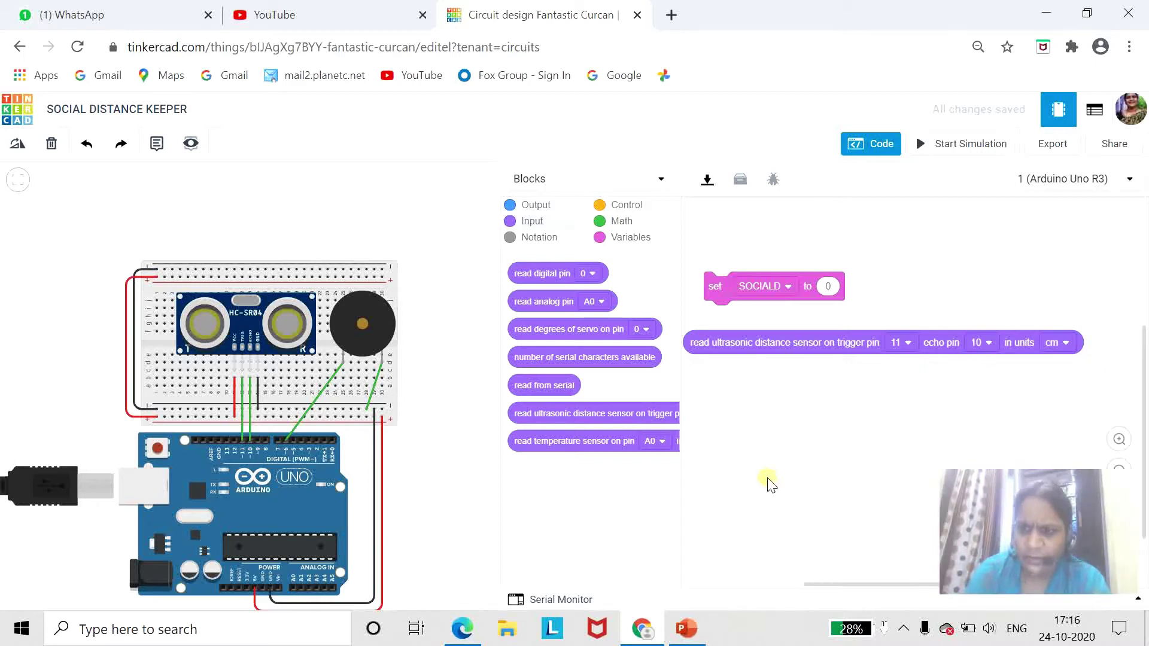
click(1068, 348)
click(1046, 375)
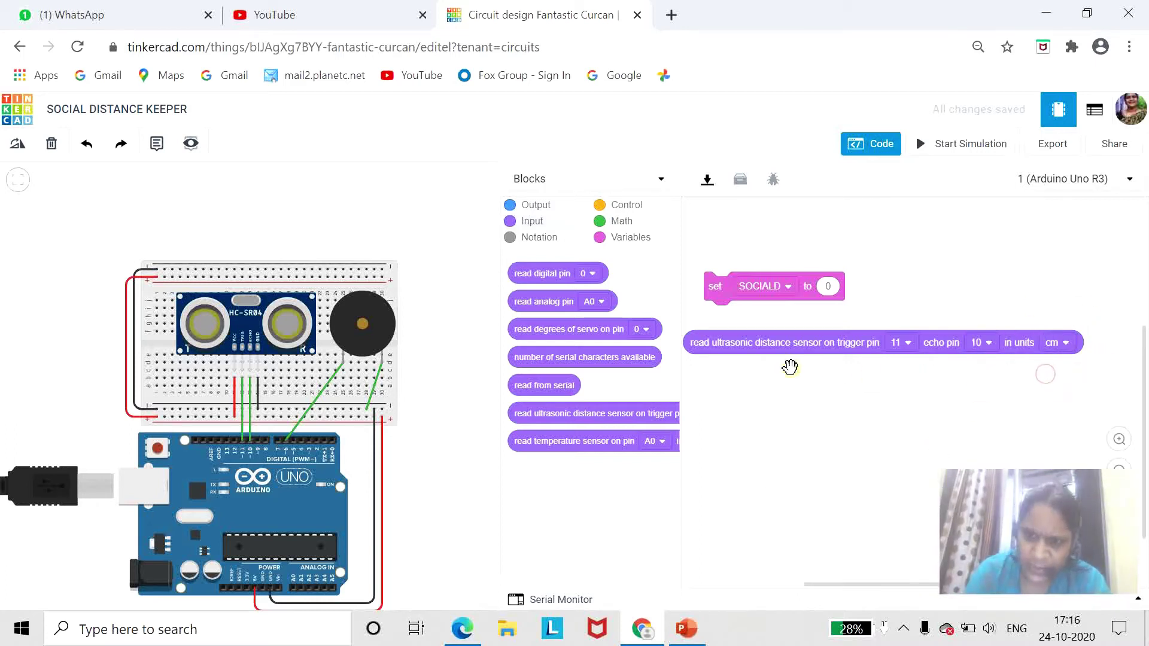
drag(742, 343, 875, 289)
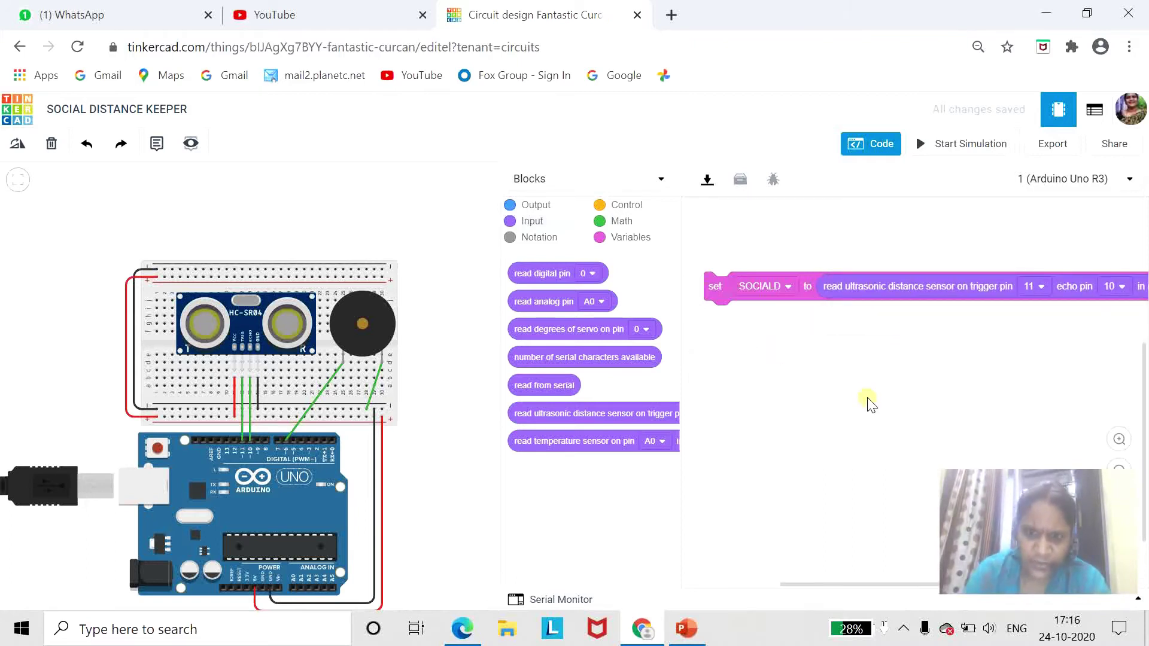
Step: Add a print to serial monitor block that outputs the SOCIALD value
click(546, 205)
drag(561, 507, 748, 315)
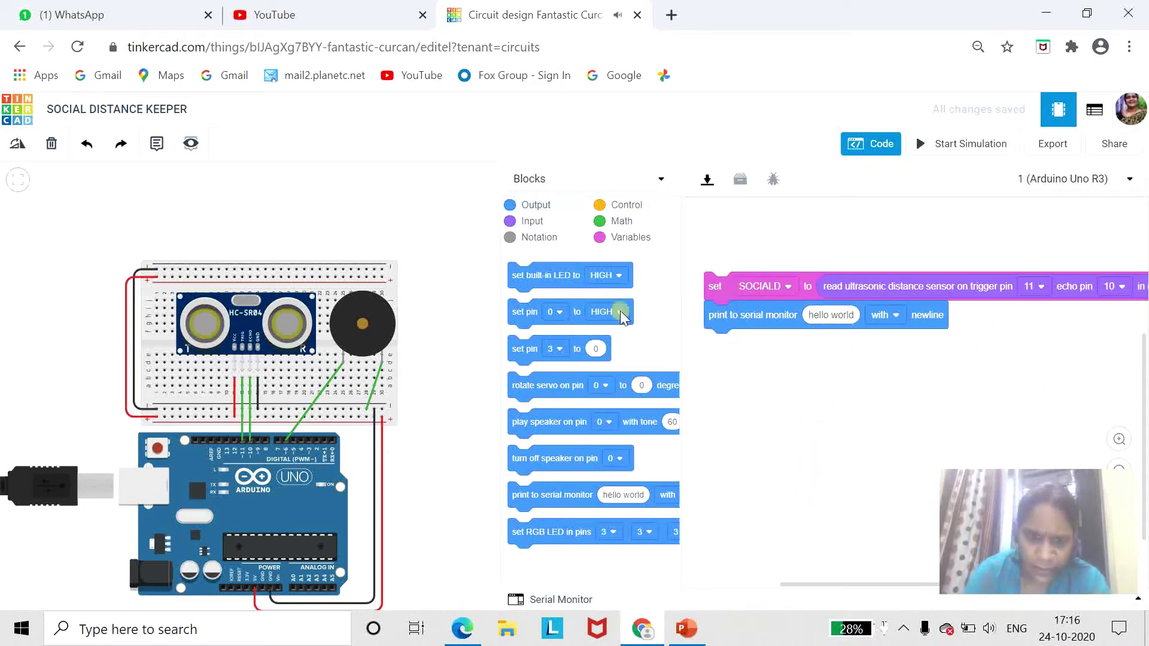
click(631, 237)
drag(541, 301, 835, 315)
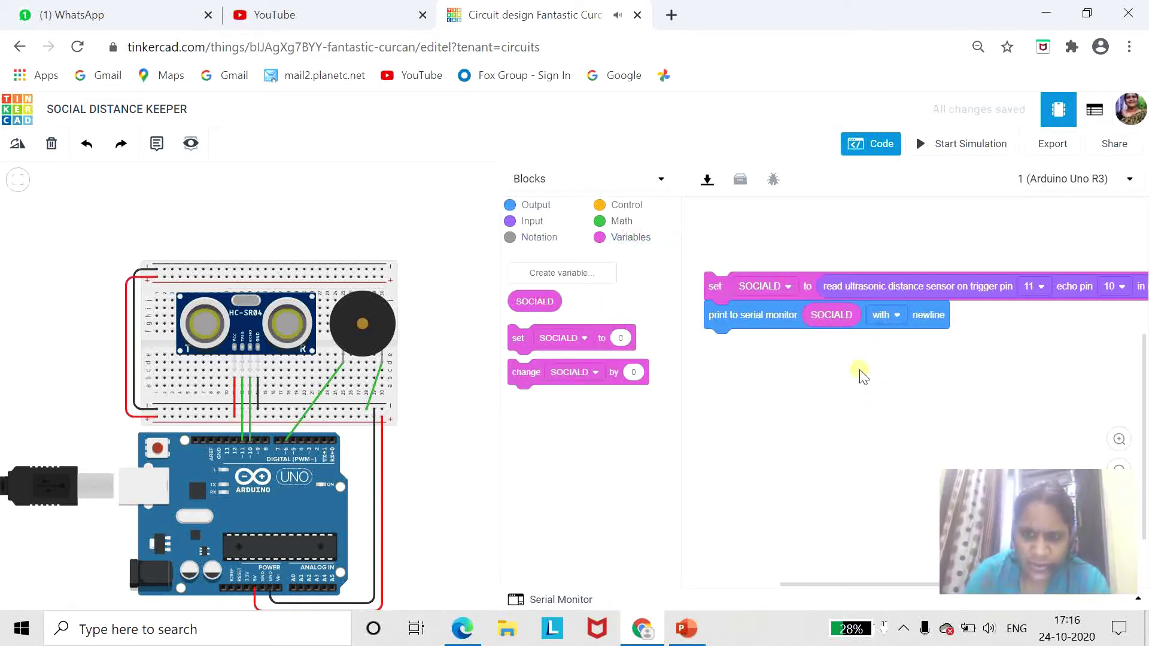
Step: Add a wait of 100 milliseconds after the print, followed by an empty if-else block
click(633, 208)
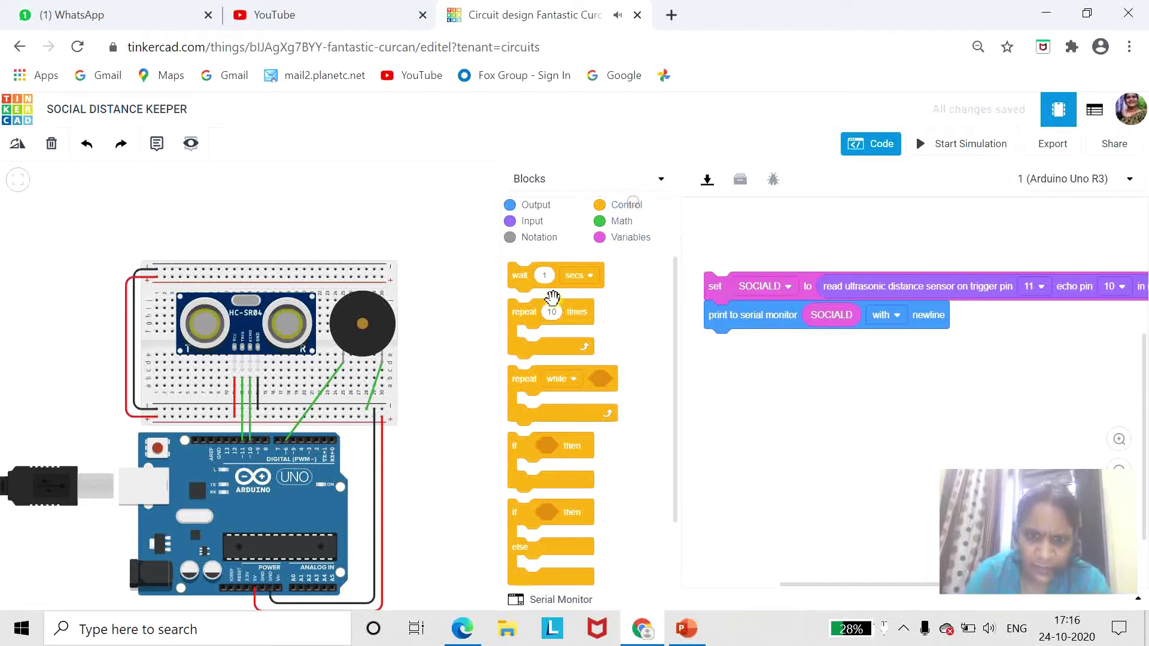
drag(520, 276, 749, 343)
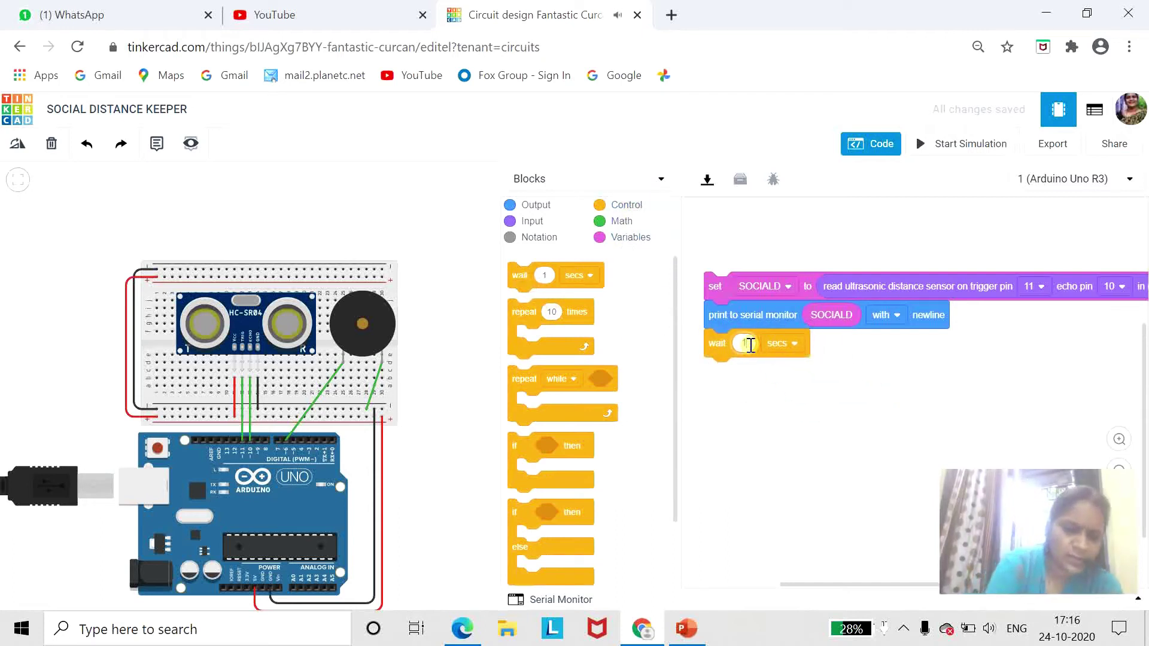
text(00)
click(797, 341)
click(792, 390)
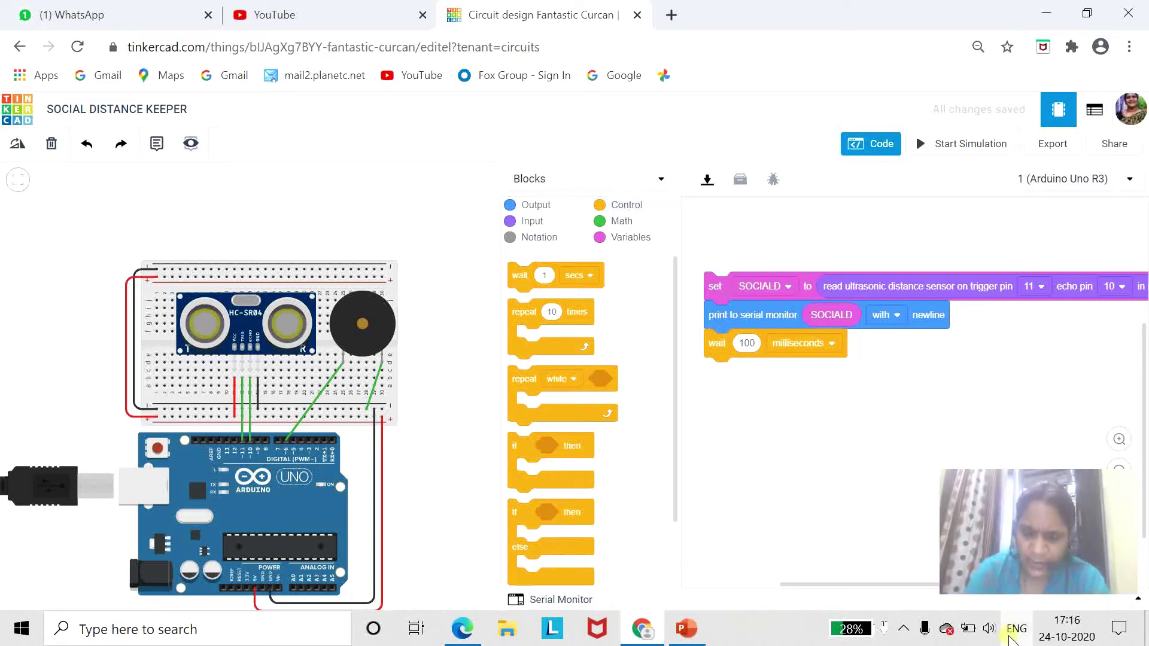
drag(526, 523, 722, 380)
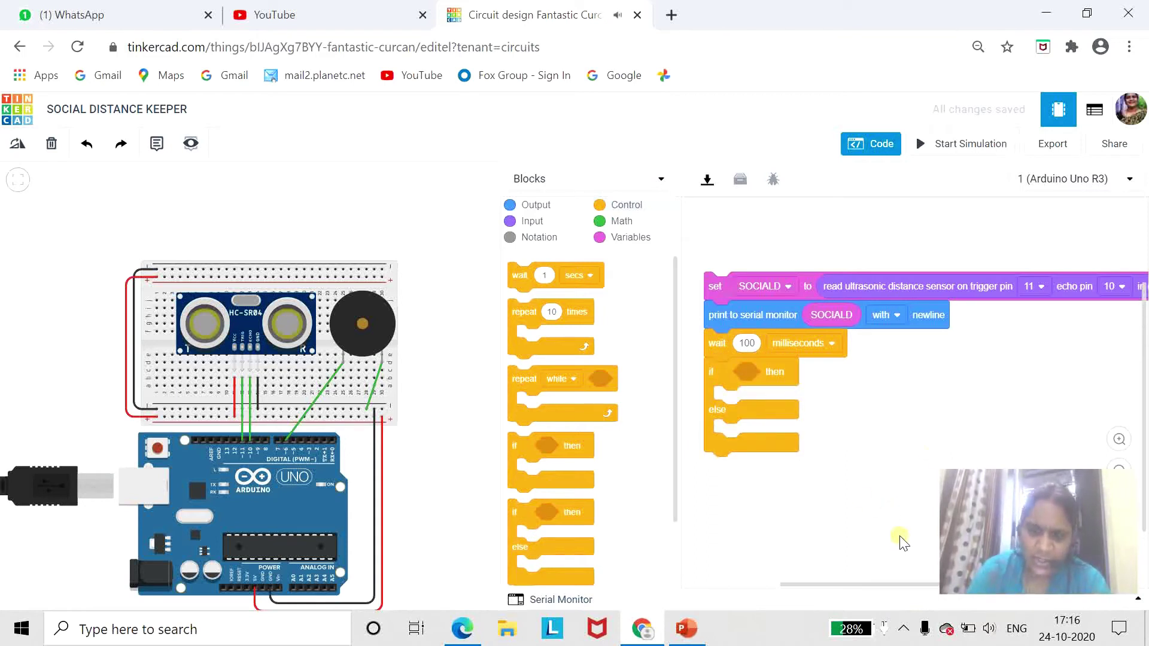
Step: Make the if condition a less-than comparison: SOCIALD < 150
click(620, 222)
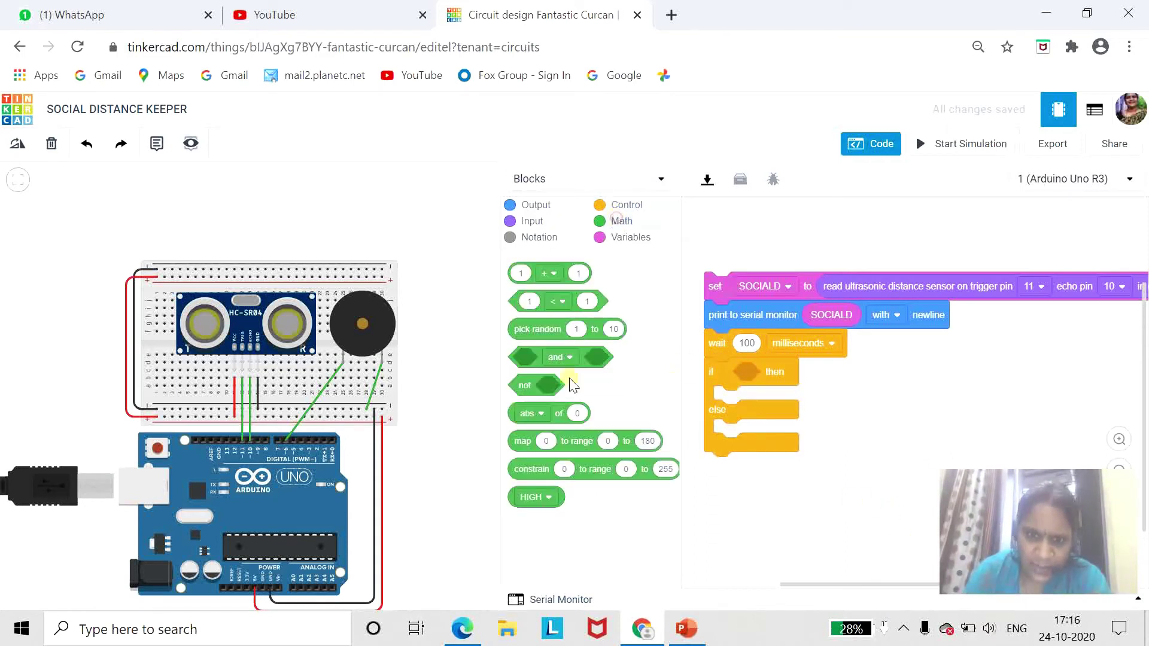
drag(528, 304, 743, 371)
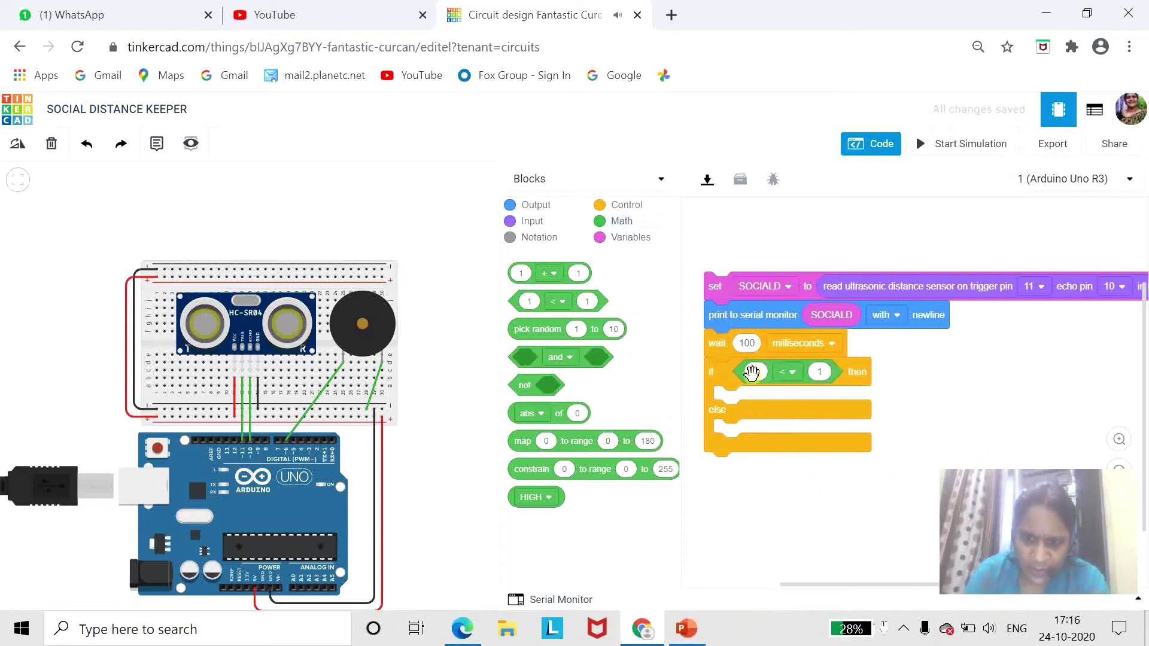
click(621, 252)
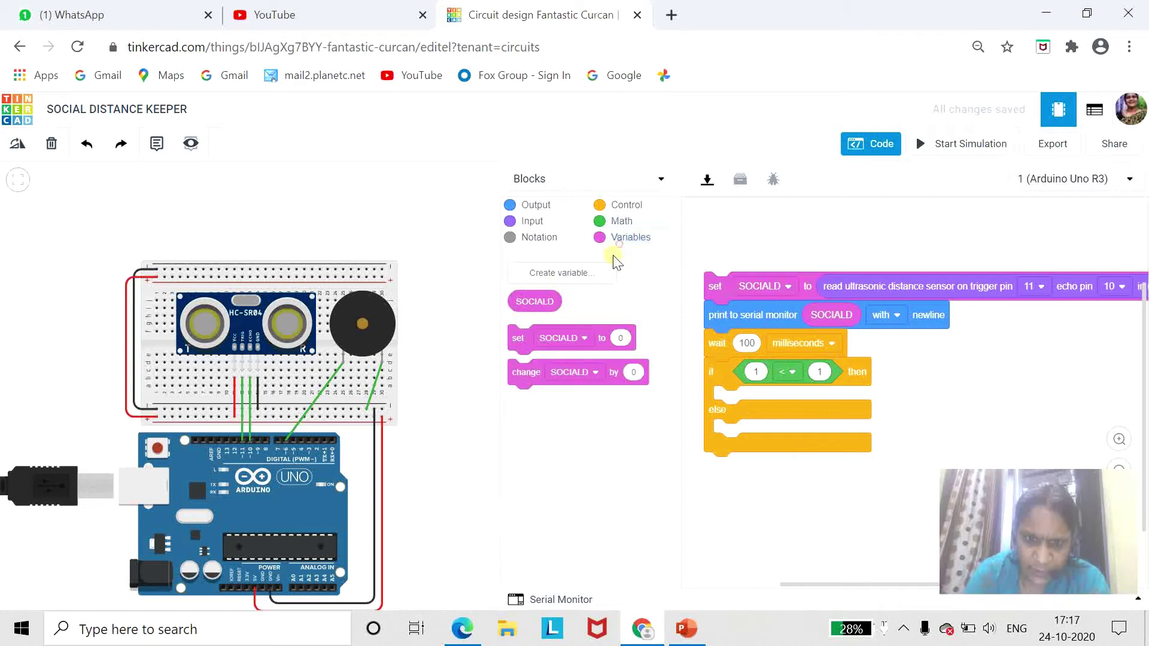
drag(535, 301, 747, 383)
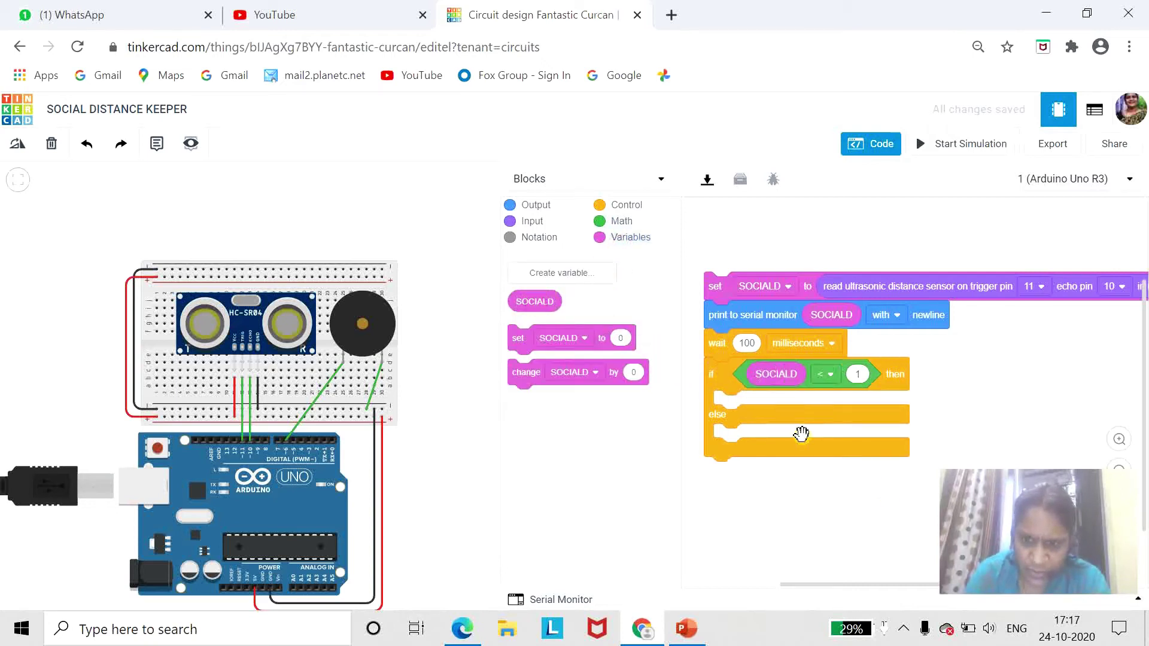
key(BackSpace)
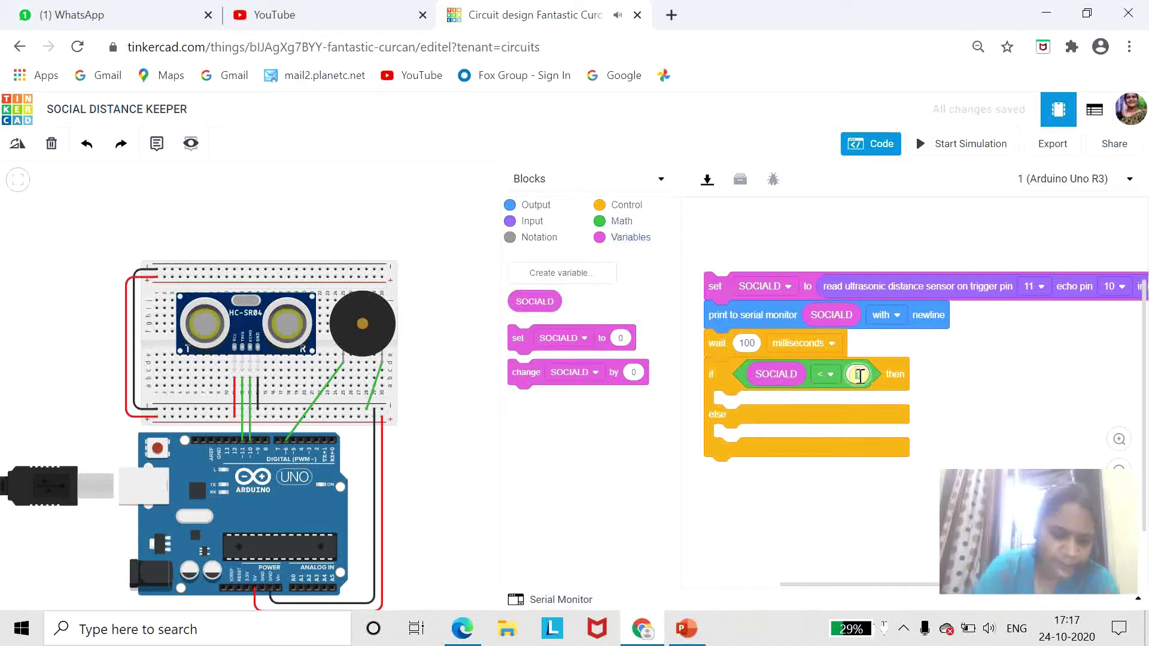
text(150)
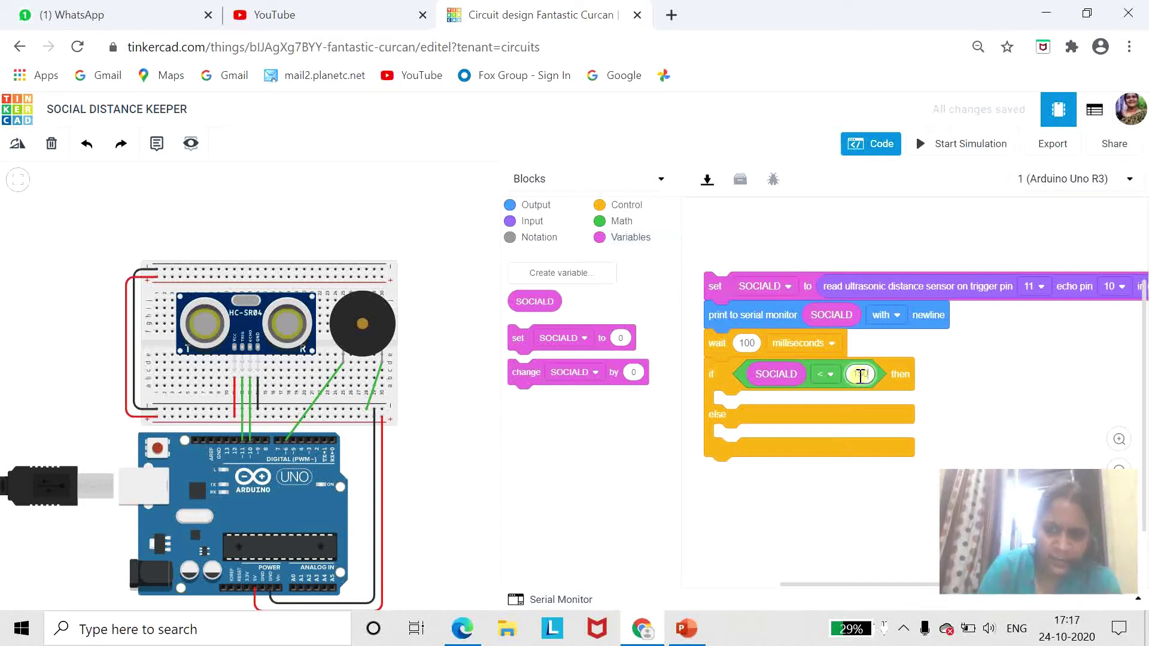
click(954, 426)
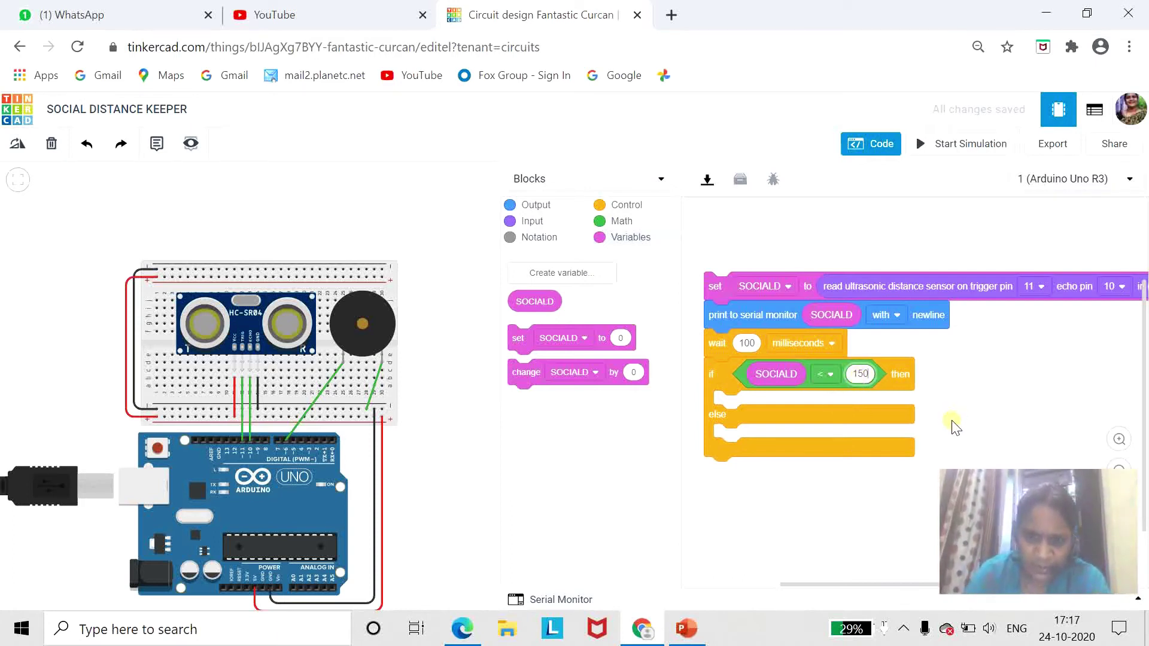
Step: Put 'play speaker on pin 6' in the then branch and 'turn off speaker' in else, then start simulating
click(537, 204)
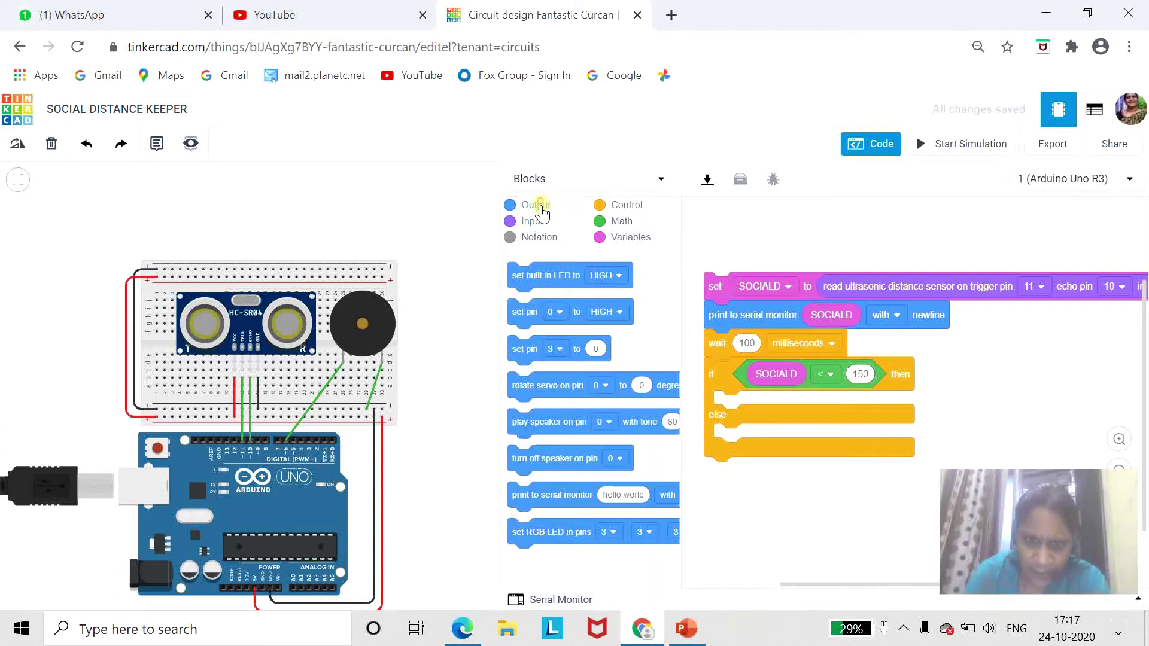
drag(543, 424, 748, 408)
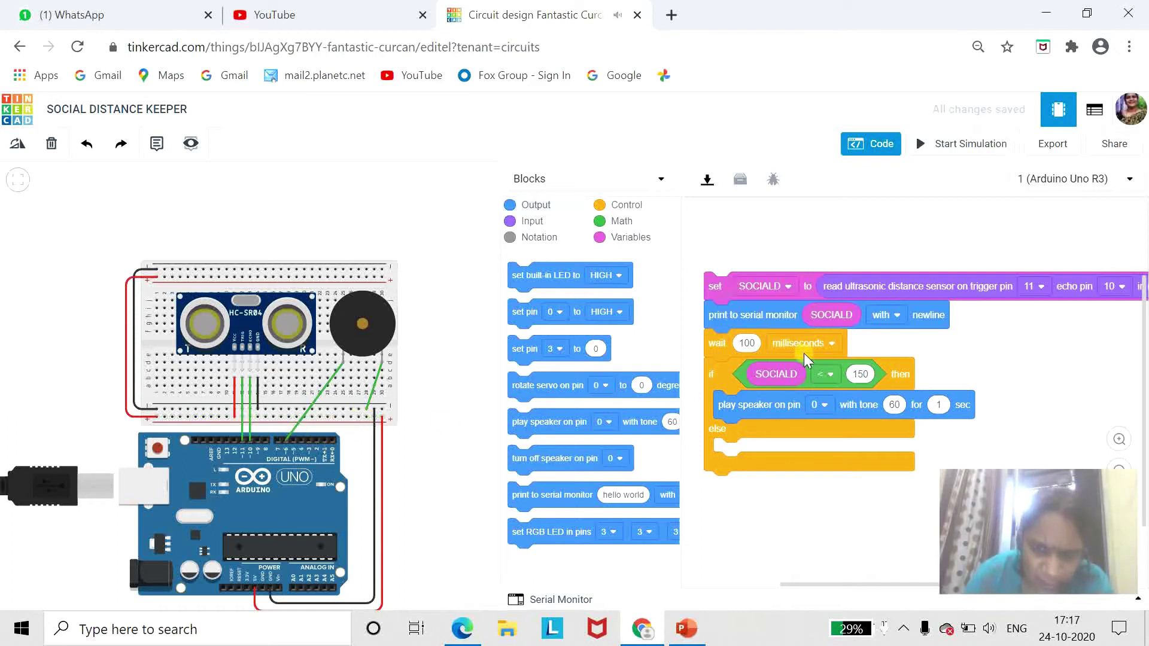
click(825, 405)
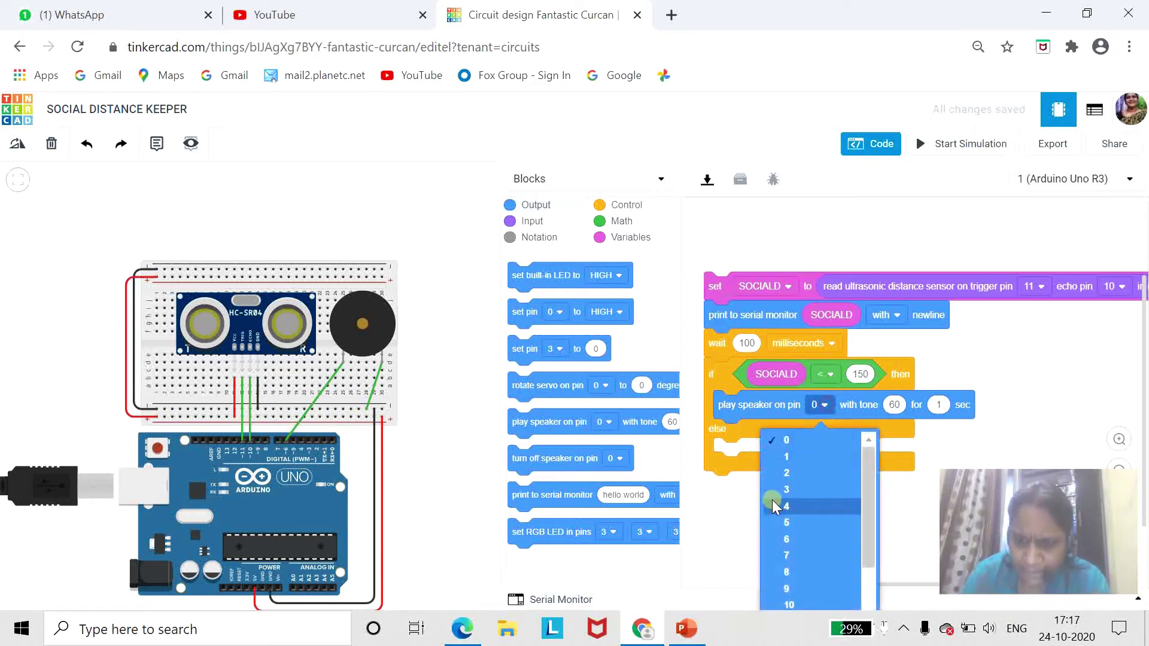
click(794, 539)
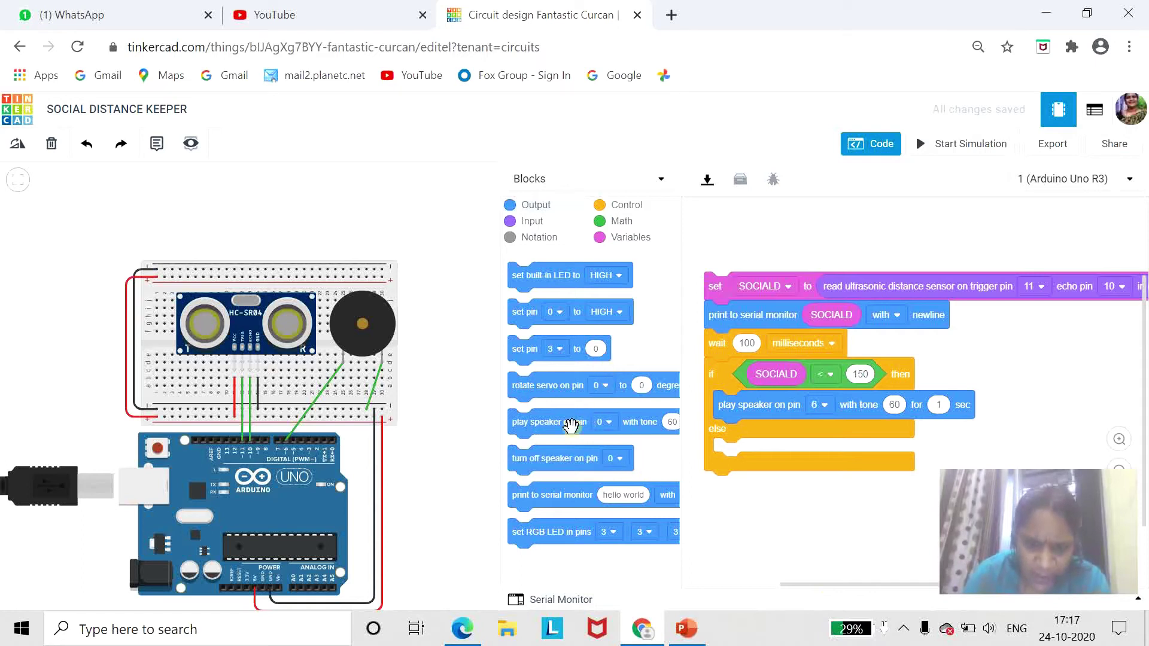
drag(548, 465, 753, 459)
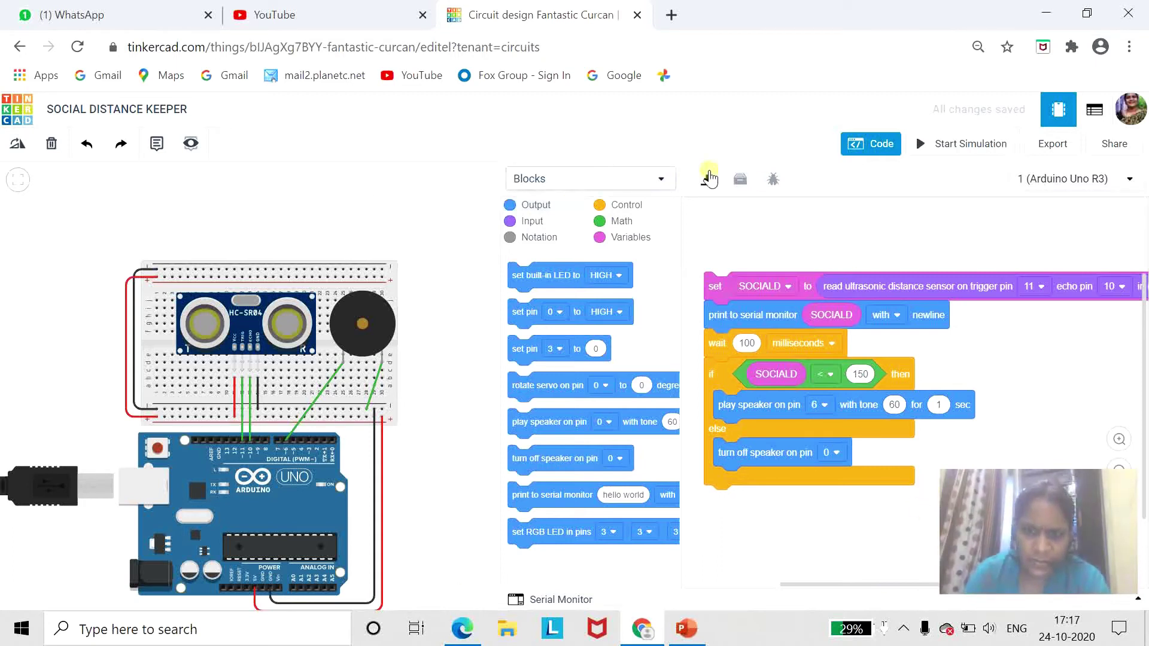
click(942, 150)
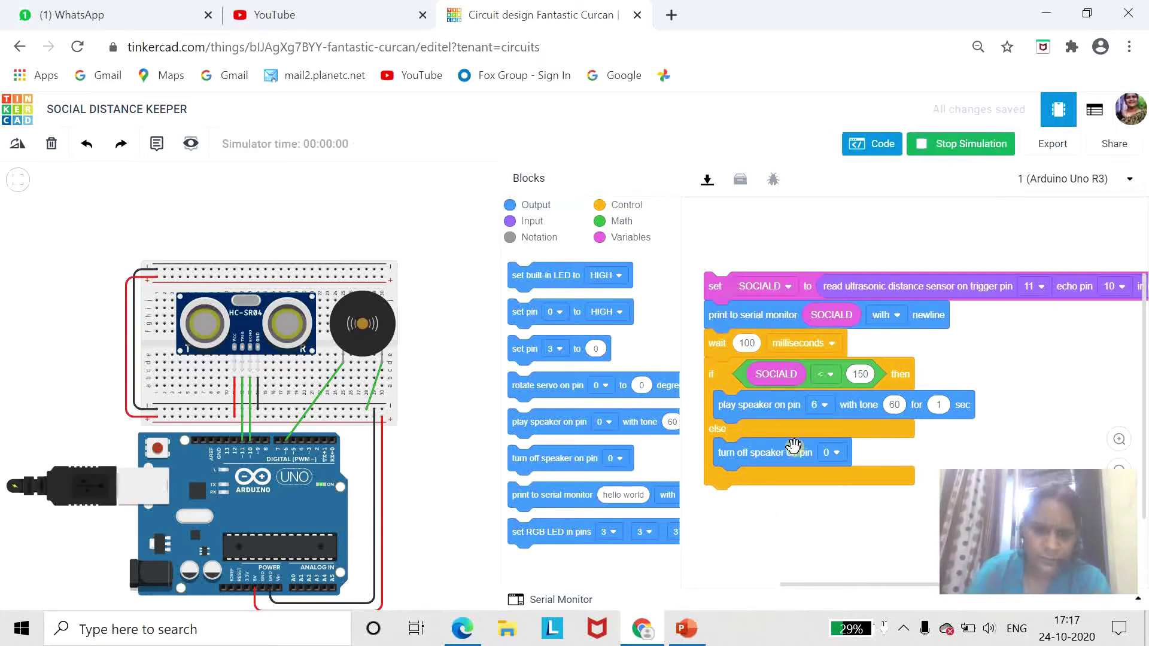
Step: Test the buzzer by moving the ultrasonic sensor's target object nearer and farther, e.g. 97.4 cm
click(291, 403)
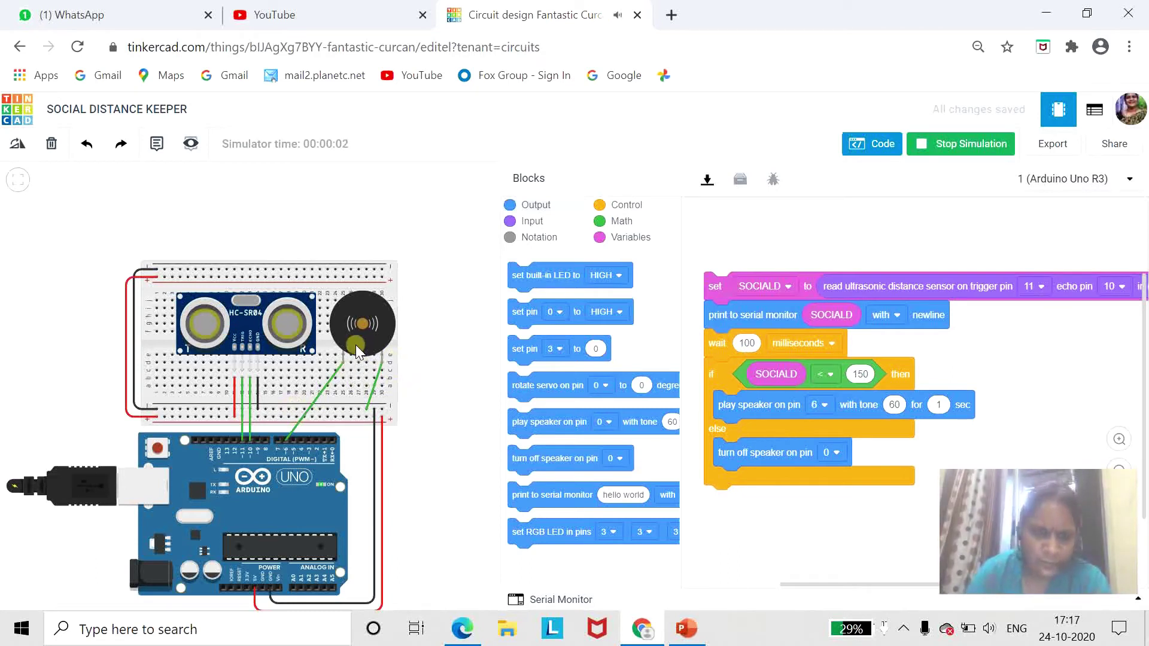
click(257, 310)
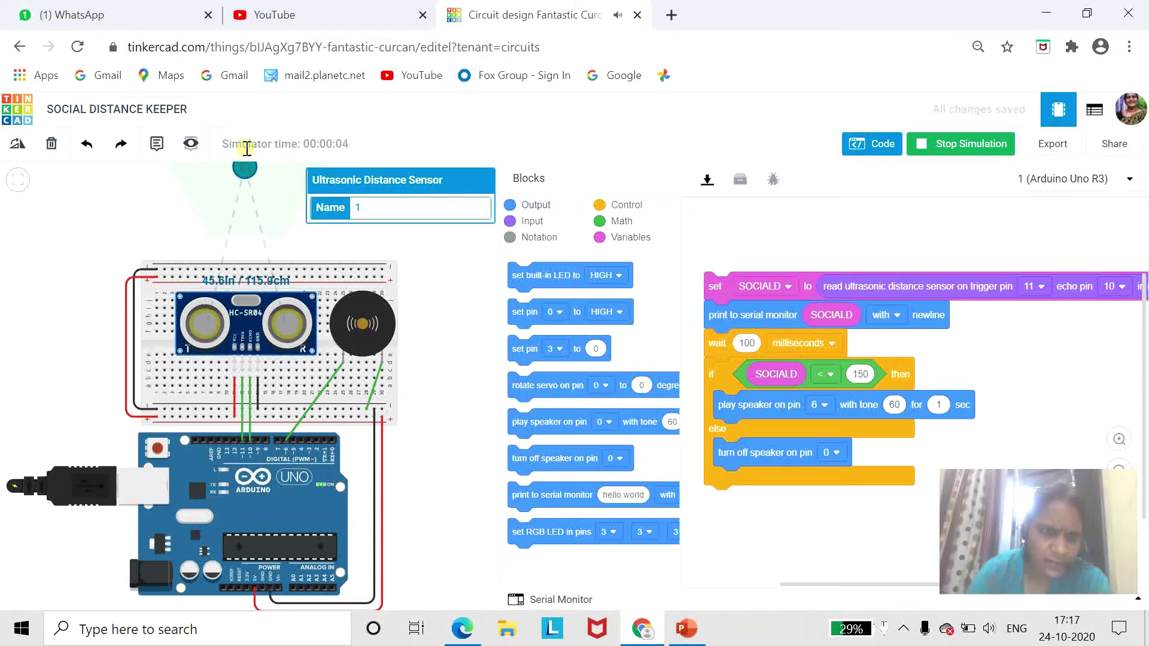
drag(248, 175, 489, 247)
drag(477, 297, 478, 294)
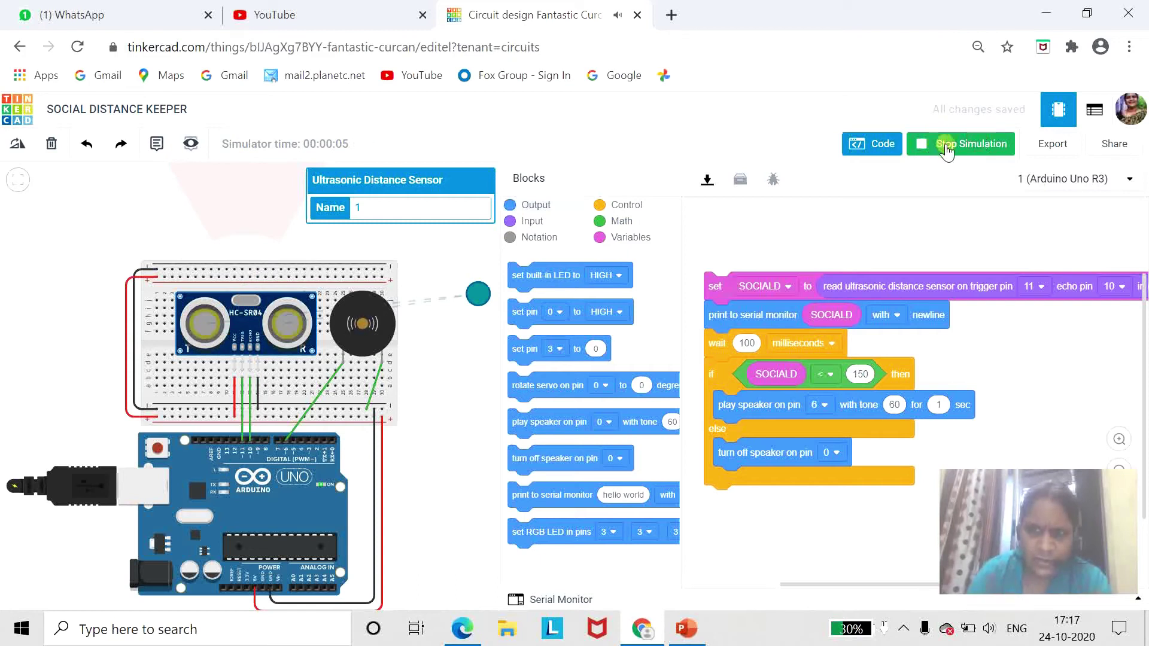
drag(478, 294, 248, 181)
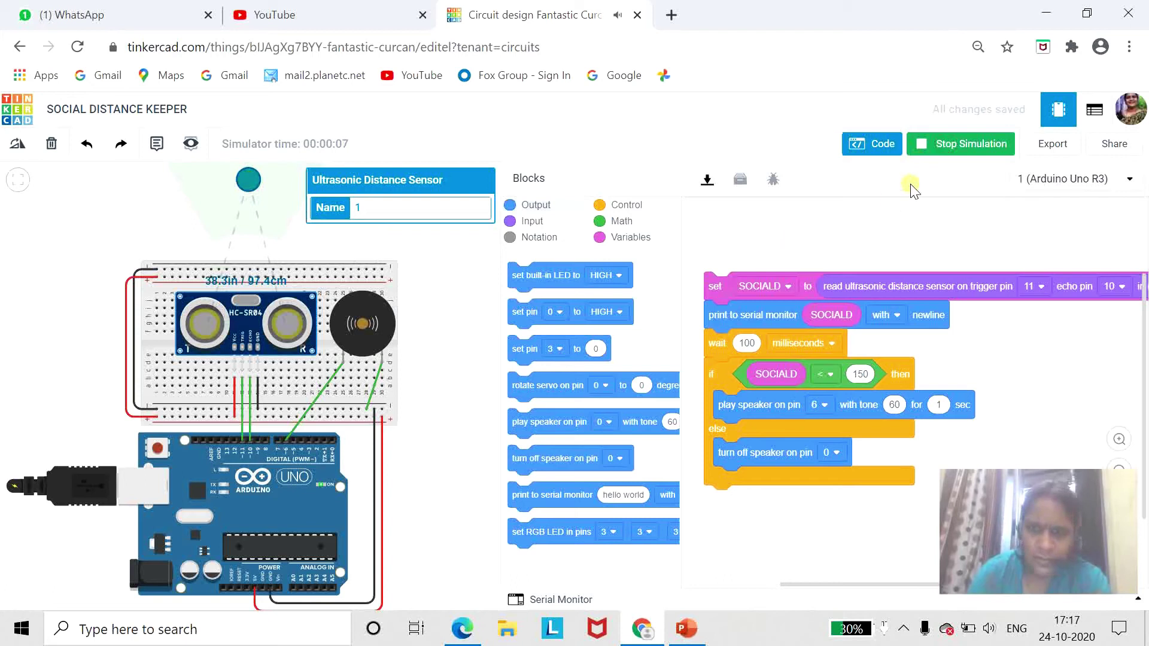
Step: Stop the simulation and move the Arduino and breadboard lower on the canvas
click(931, 146)
drag(226, 533, 221, 576)
drag(215, 394, 211, 434)
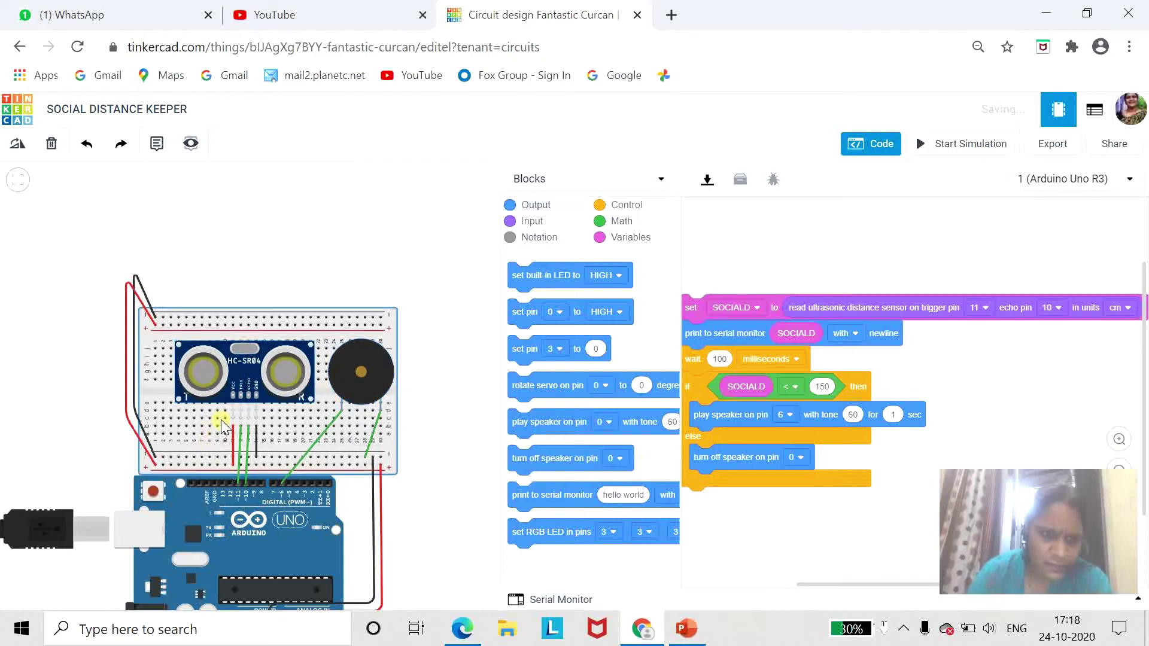
Step: Reroute the left red and black power-rail wires into straight vertical runs beside the breadboard
click(123, 377)
drag(120, 376, 91, 461)
click(131, 400)
click(107, 412)
click(405, 532)
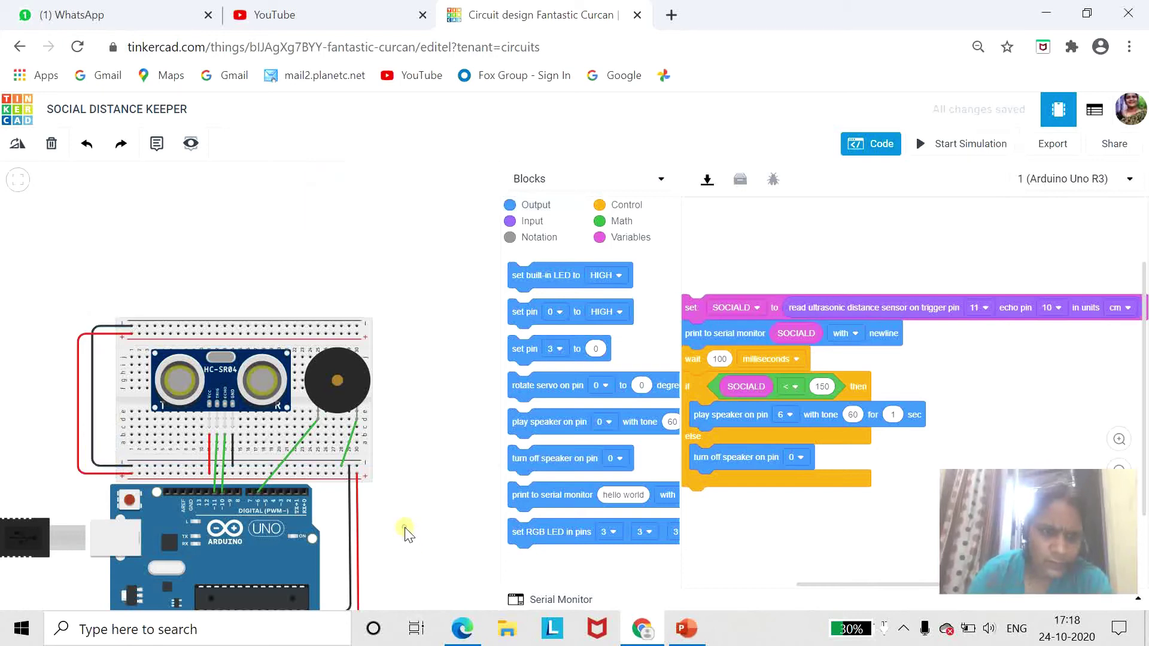
click(216, 370)
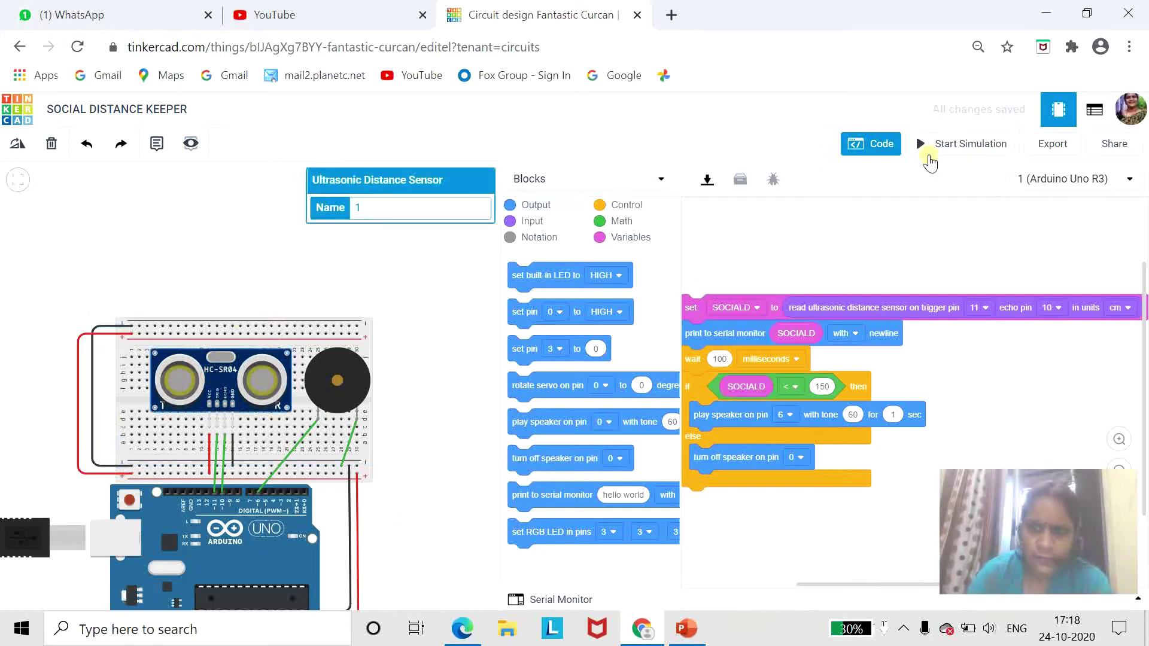